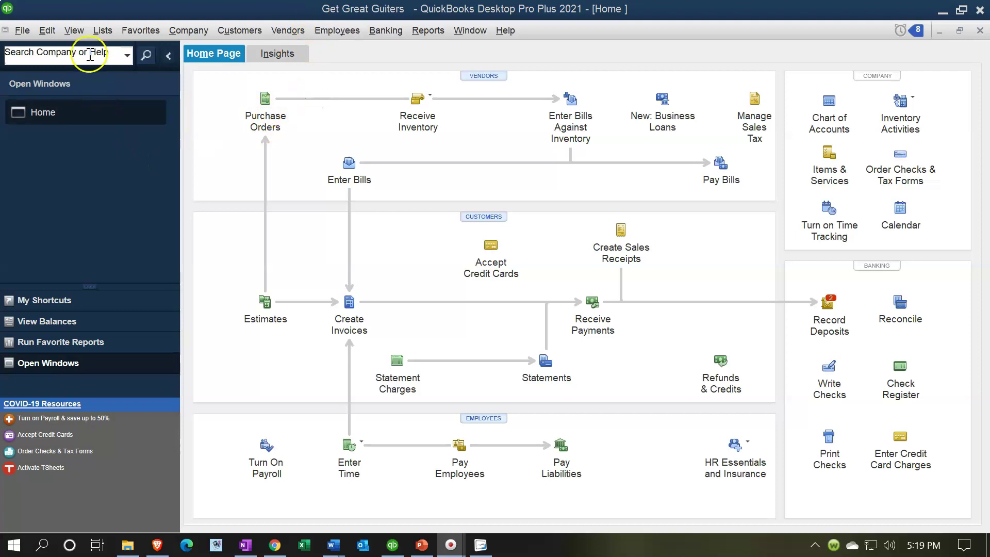
Show the open windows list and open the Cash Flow Projector from the company planning and budgeting tools.
left_click(74, 30)
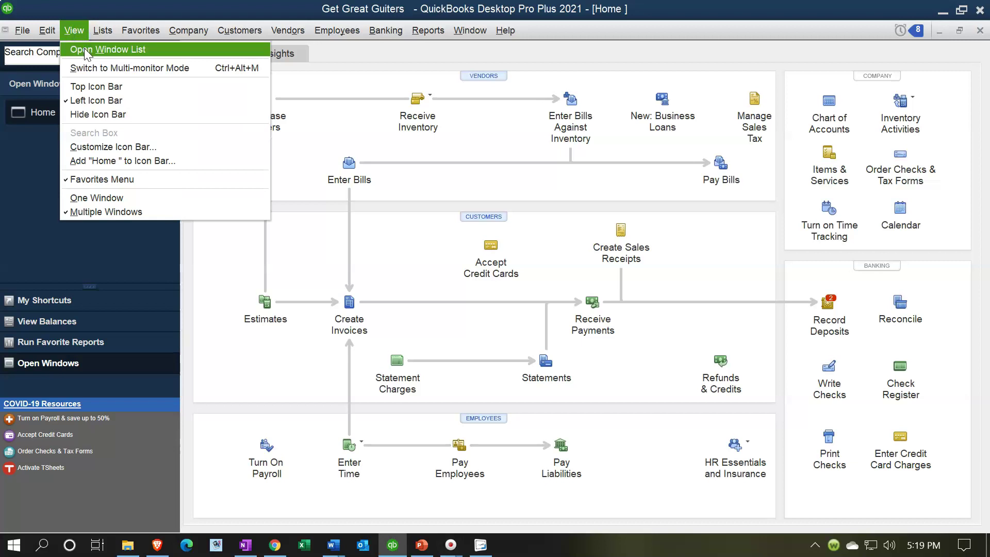
left_click(85, 49)
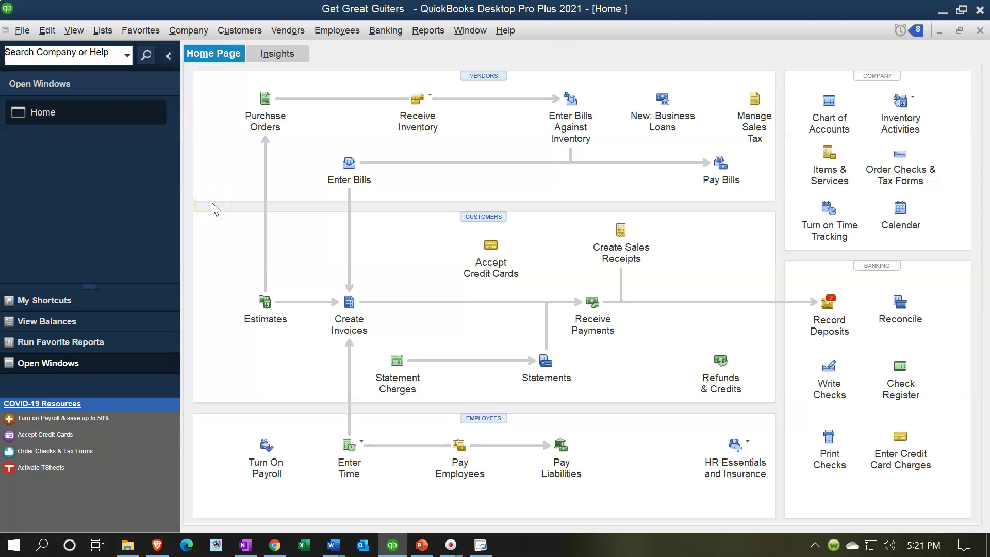
left_click(189, 32)
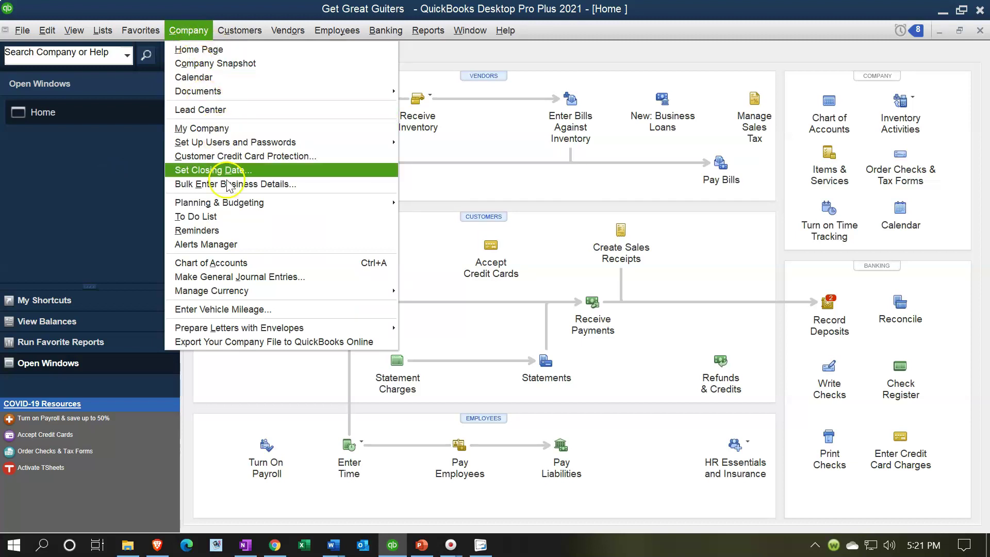
mouse_move(342, 203)
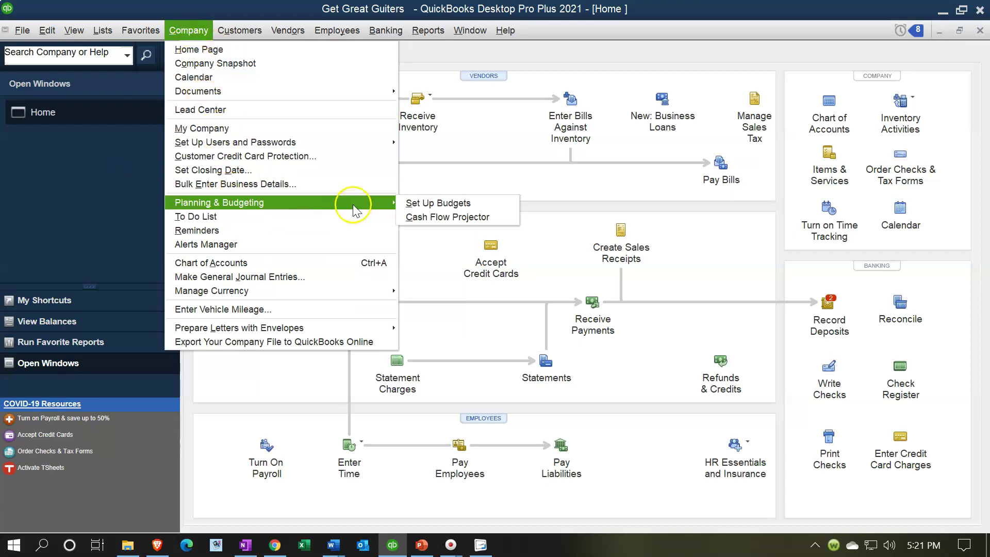
left_click(444, 219)
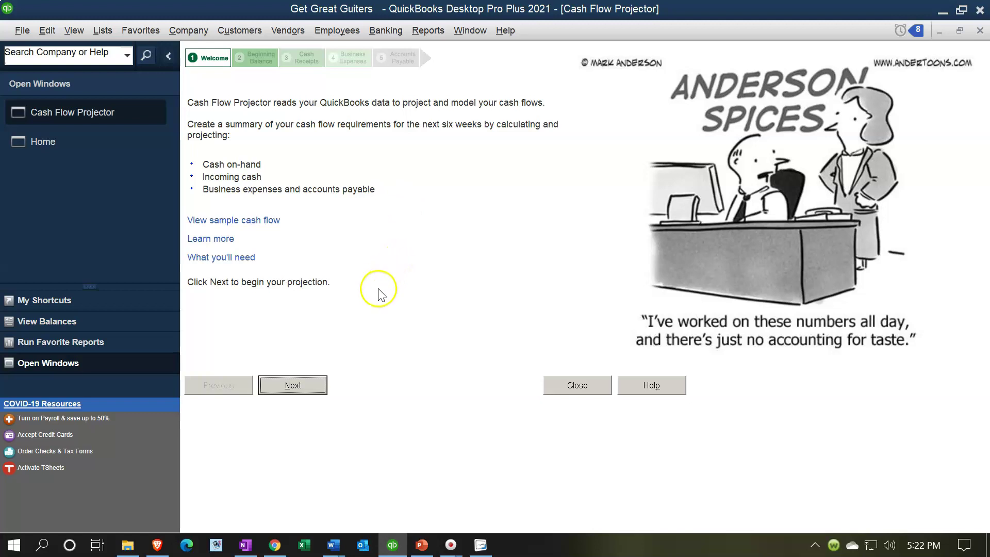
Review the sample cash flow projection and the help topic on what is needed to create a projection, closing both.
left_click(273, 222)
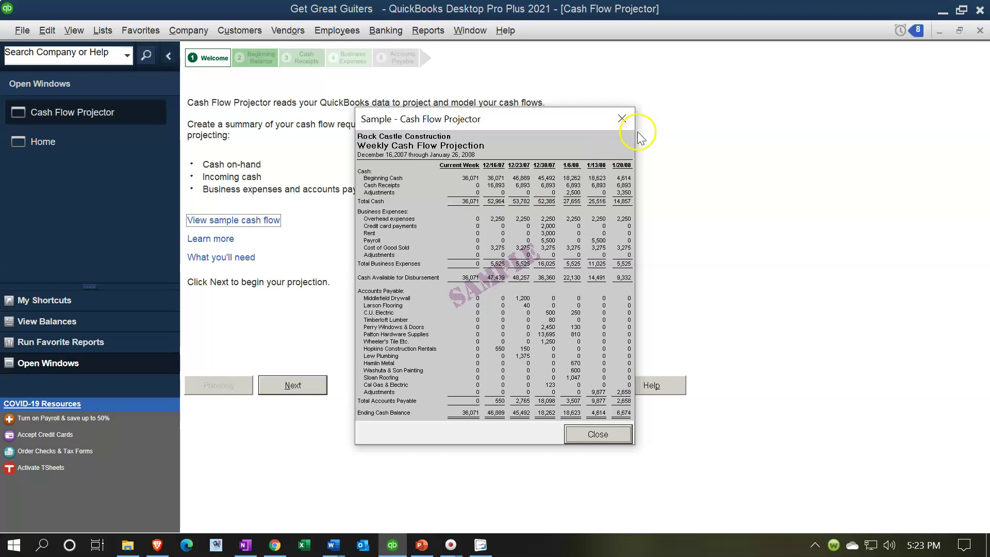
left_click(626, 115)
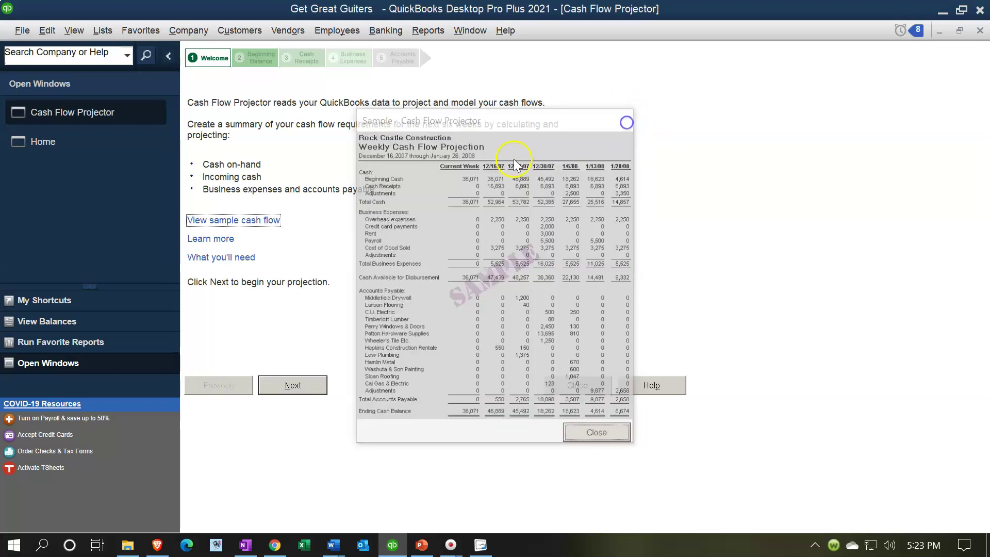
left_click(234, 259)
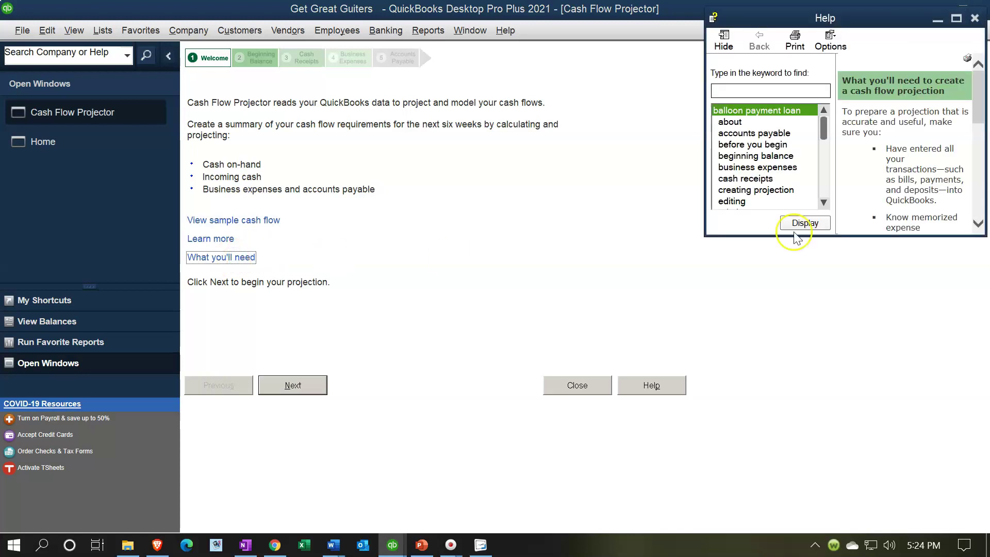
left_click_drag(953, 236, 949, 338)
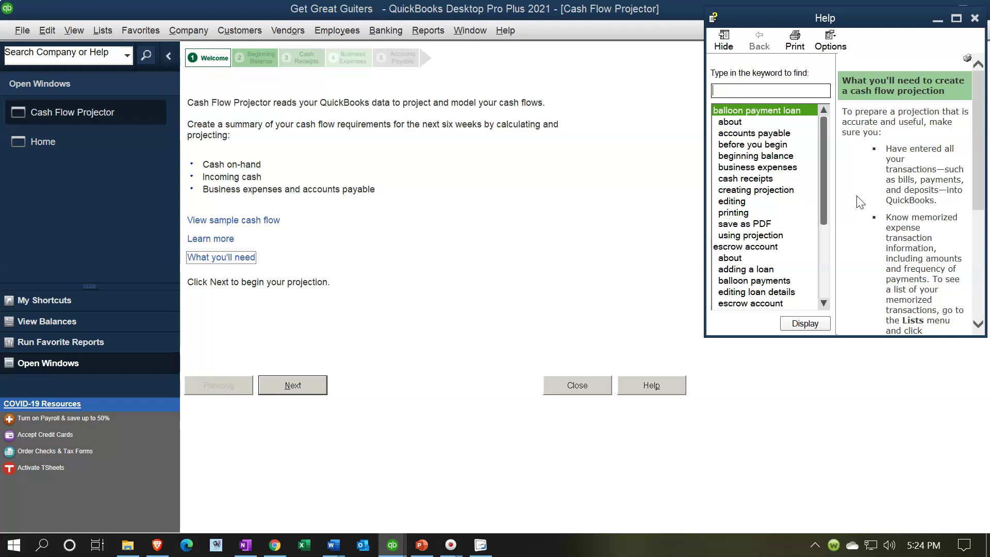
scroll(861, 202, "down", 1)
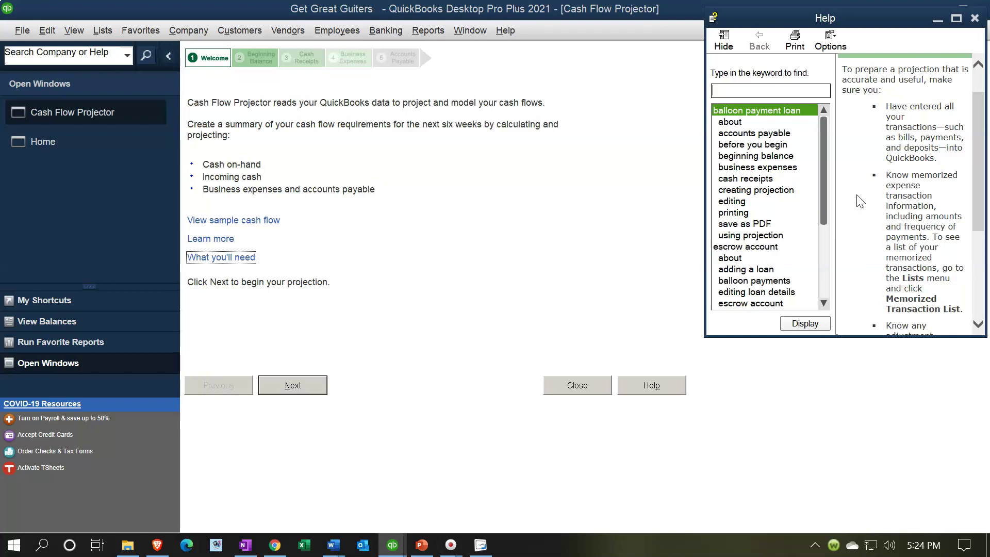
scroll(860, 201, "down", 5)
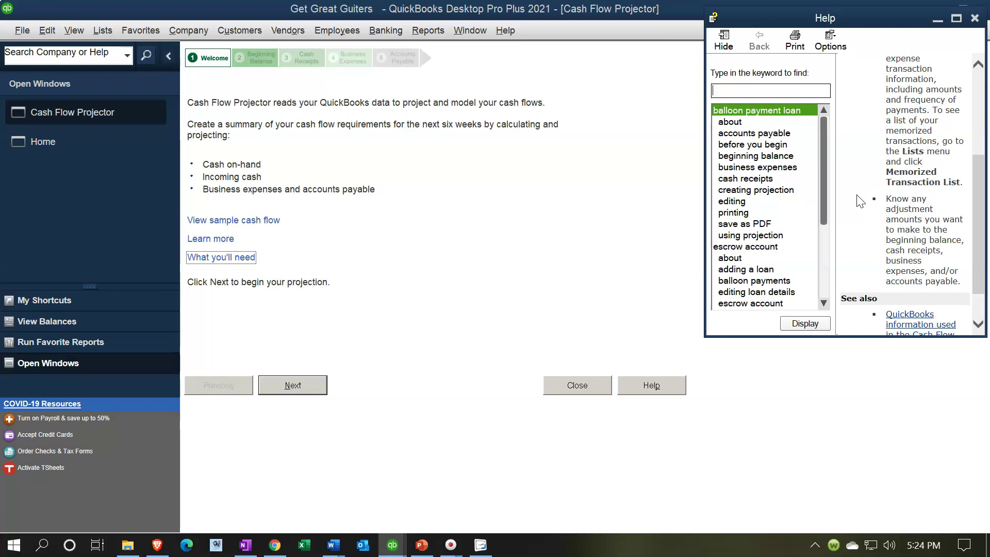
scroll(861, 202, "down", 1)
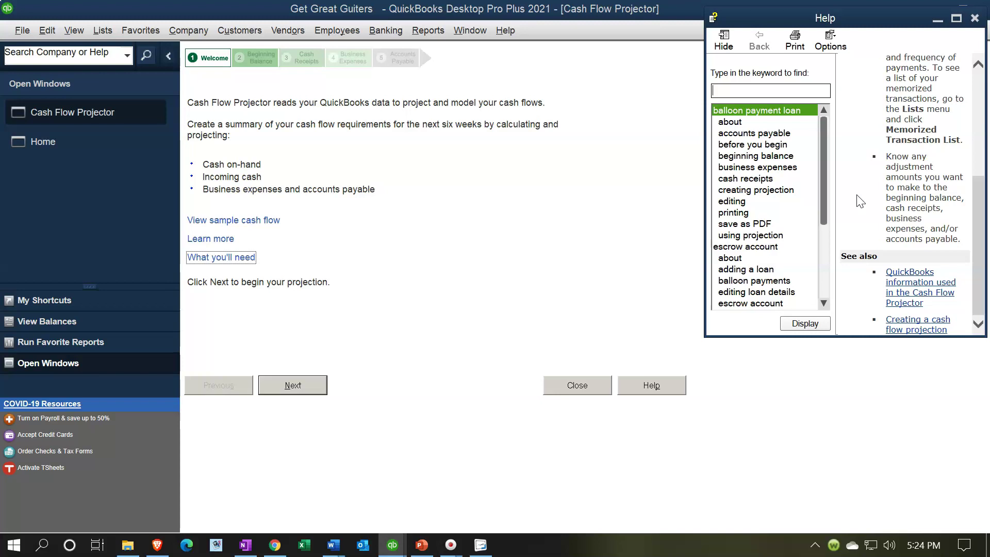
left_click(975, 18)
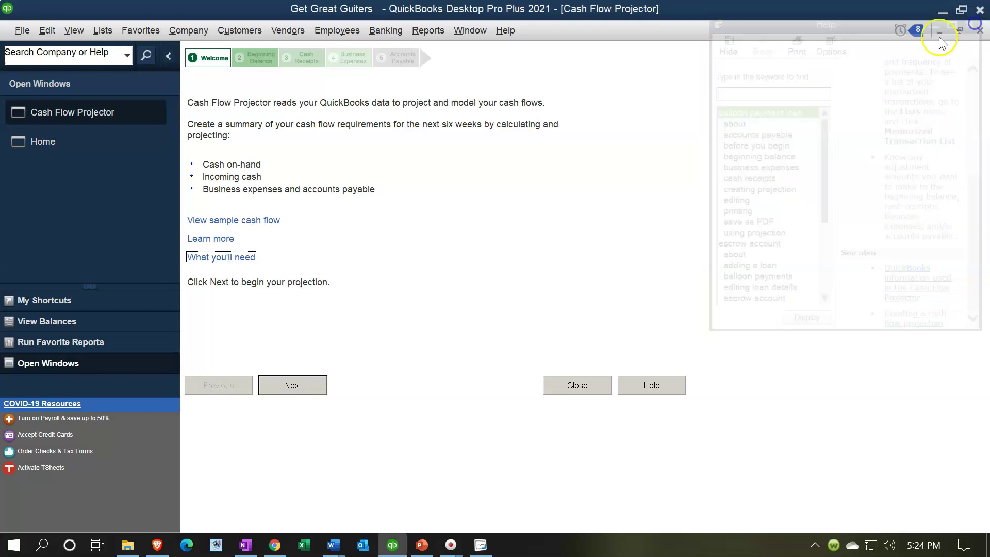
Advance the projector to the Beginning Balance stage and run a Balance Sheet Standard report as of 02/28/2021.
left_click(293, 386)
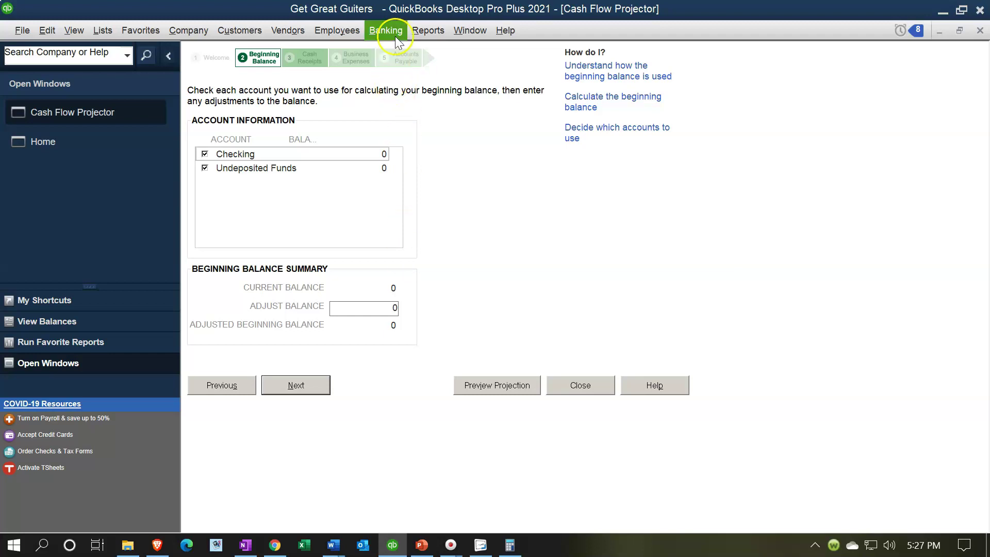
left_click(413, 30)
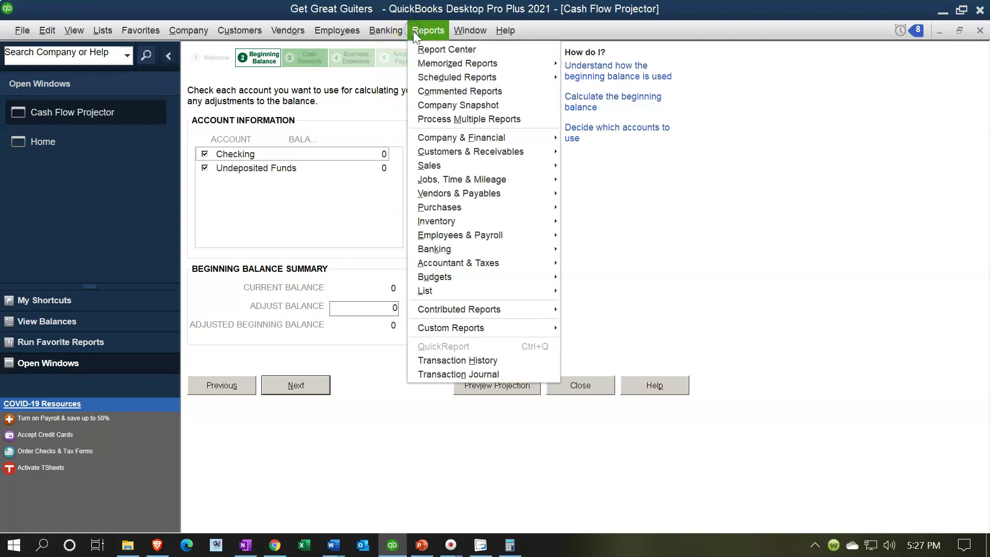
left_click(438, 137)
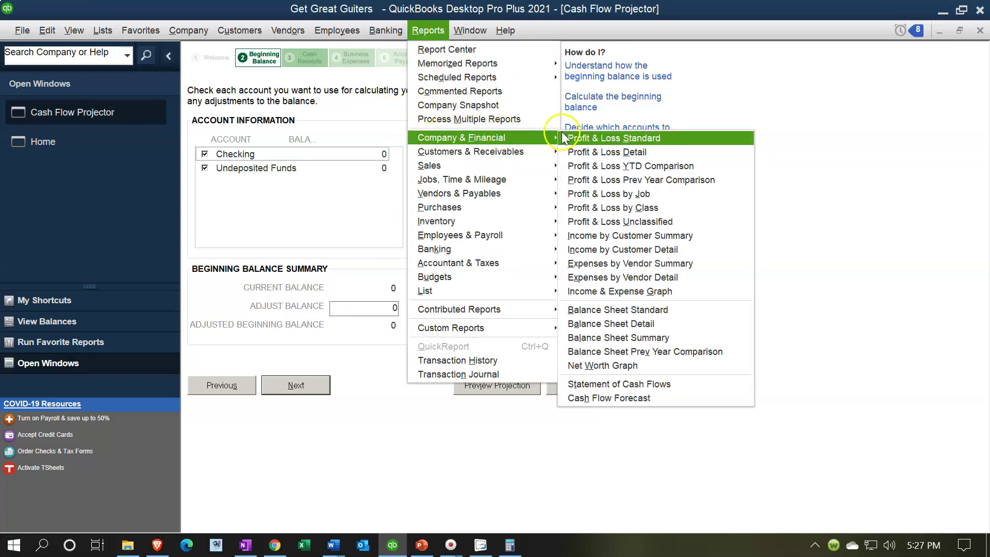
left_click(604, 310)
key("Tab")
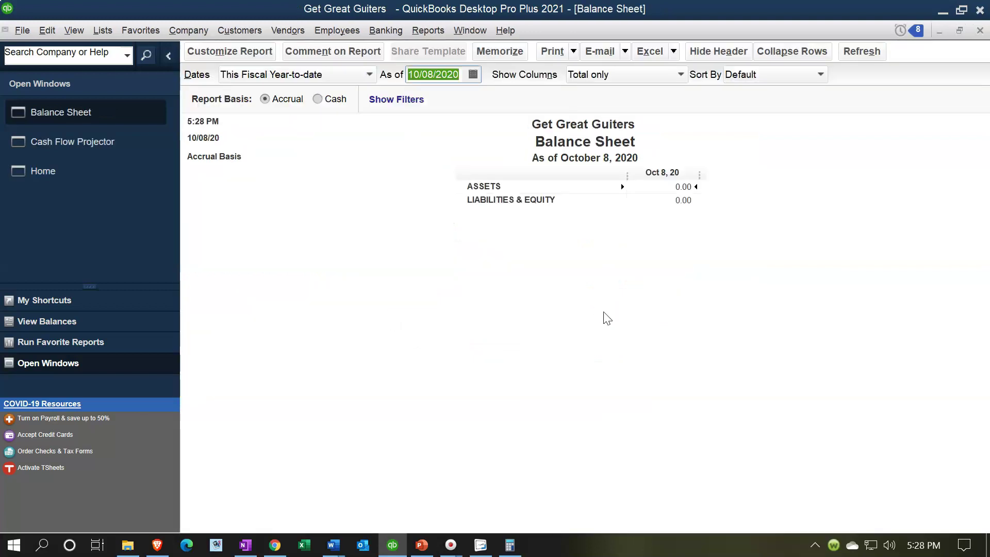
type("02/28/2021")
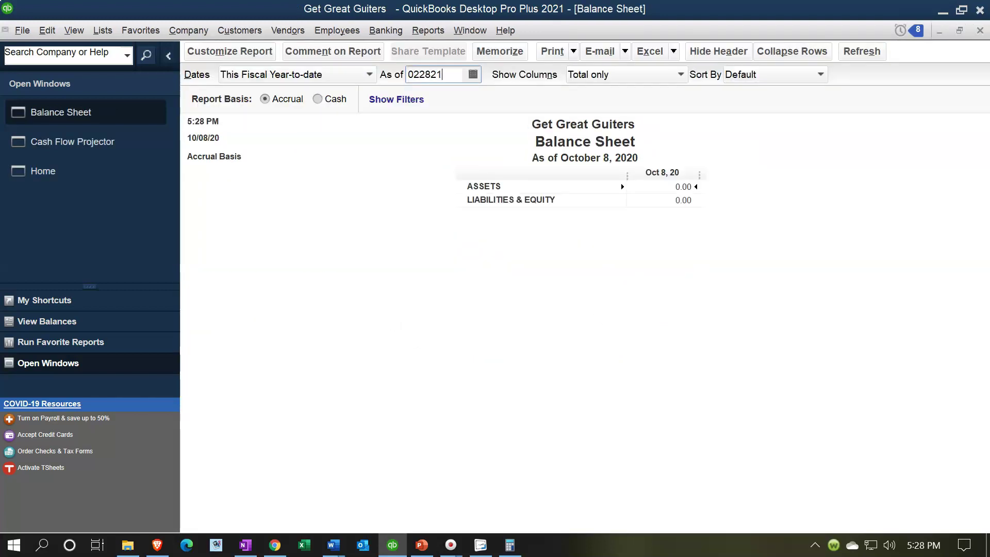
key("Tab")
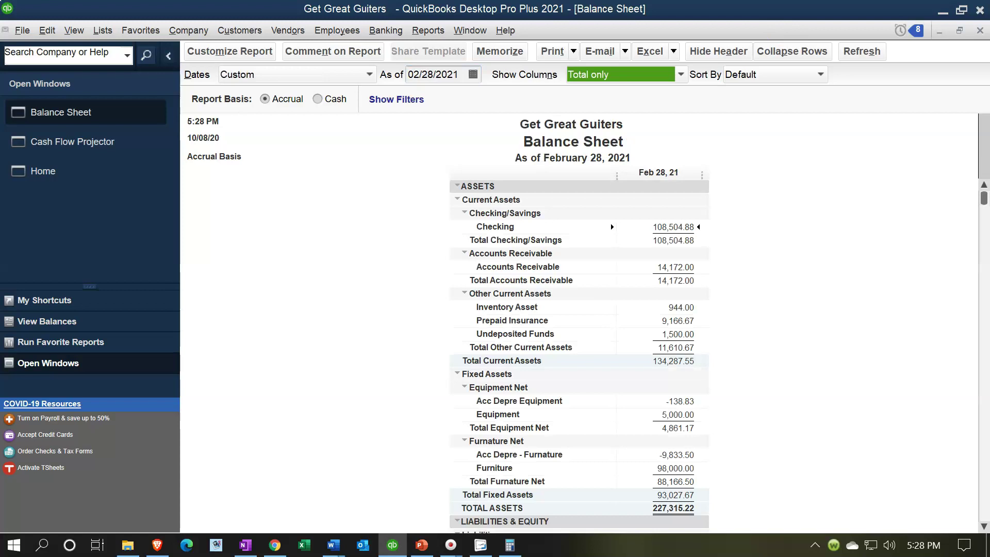
Switch to Calculator, keep it on top of the balance sheet, and add 108505 for Checking and 1500 for Undeposited Funds.
key("alt+Tab")
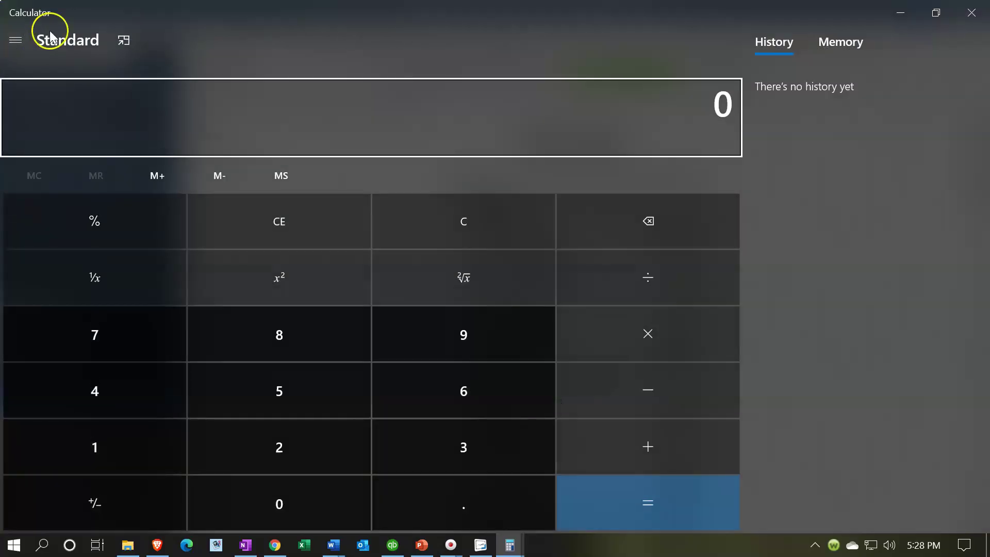
left_click(124, 41)
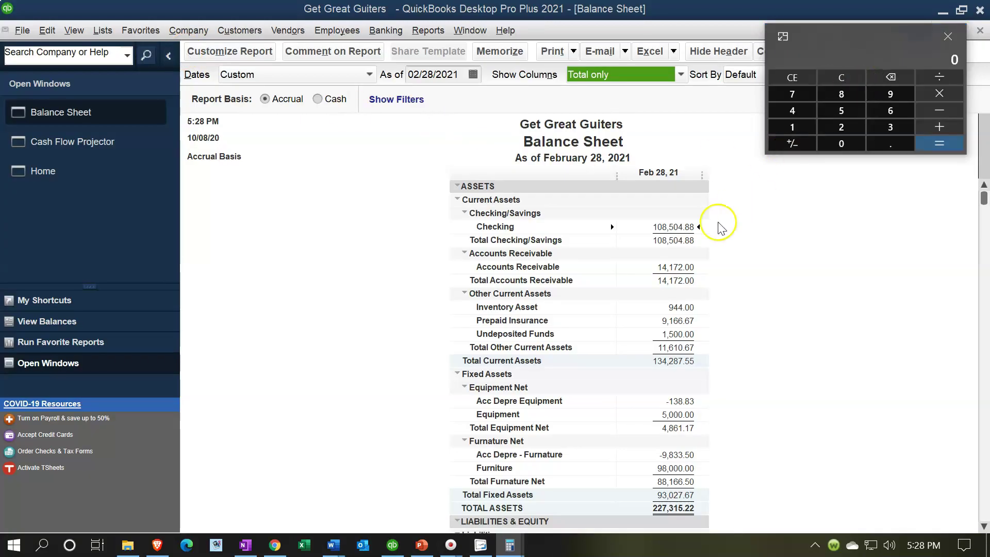
type("10854")
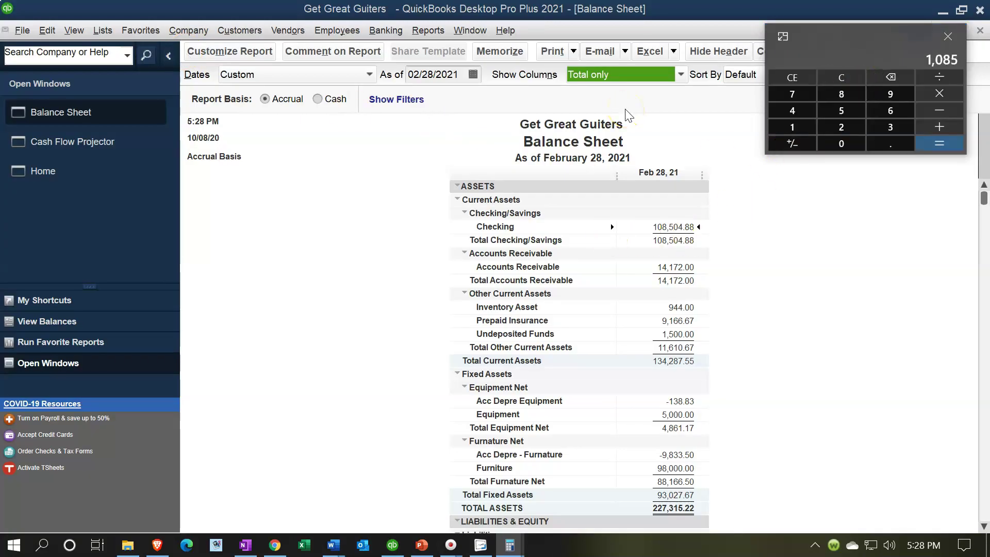
key("BackSpace")
key("BackSpace")
type("501")
key("BackSpace")
type("5")
key("plus")
type("1500")
key("Return")
Return to the Cash Flow Projector and set the beginning balance adjustment to 110,005.
left_click(93, 143)
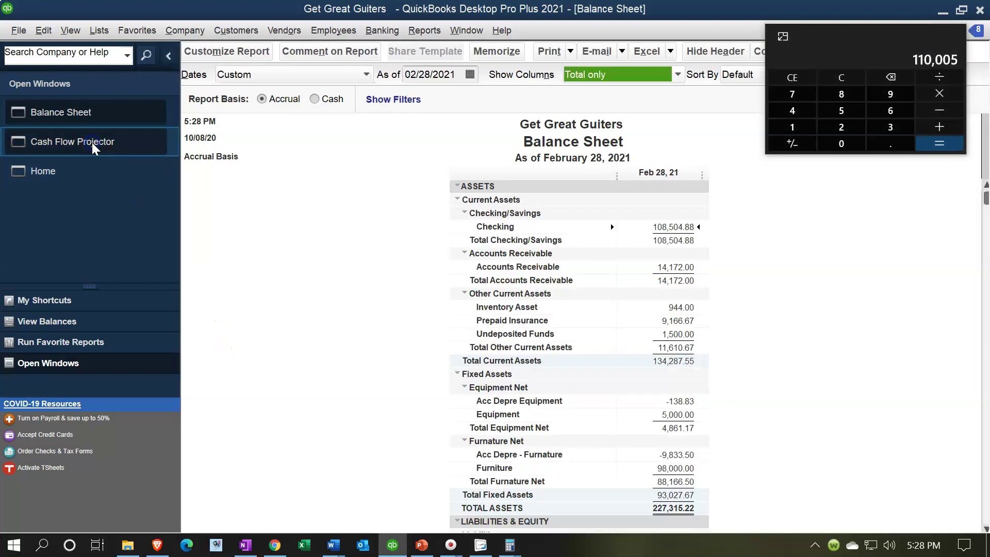
left_click(364, 308)
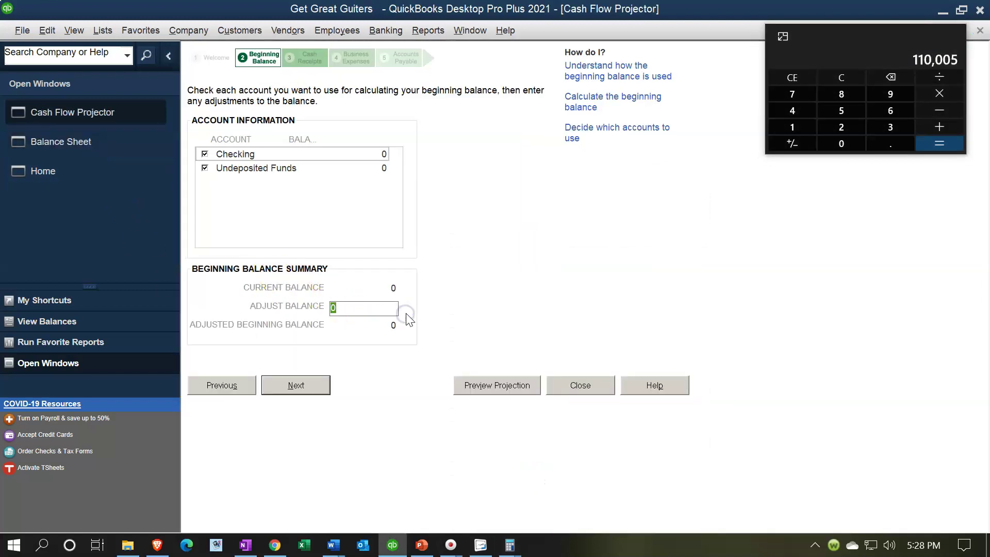
type("110005")
key("Tab")
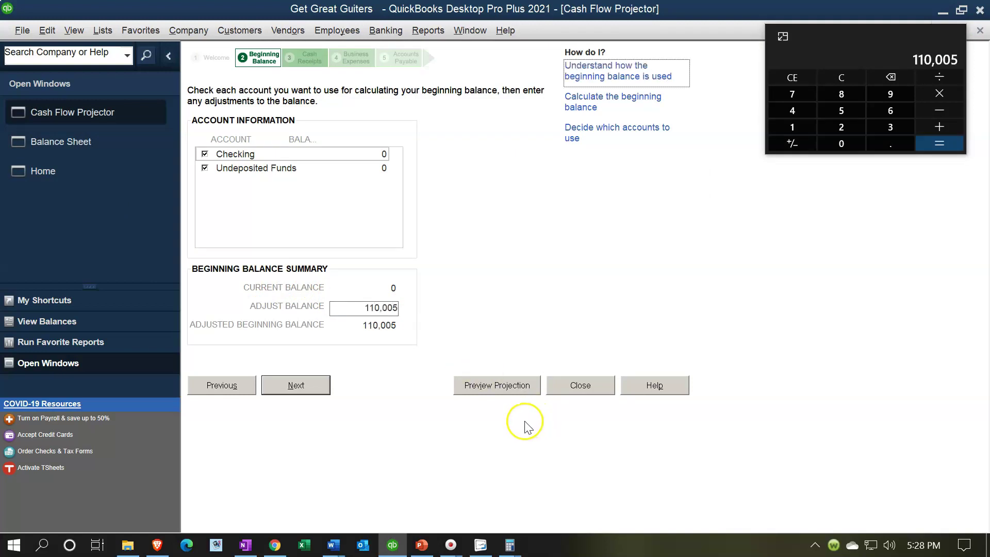
Advance to the Cash Receipts stage and change the projection method to "Use last 6 weeks", accepting that existing values are cleared.
left_click(308, 386)
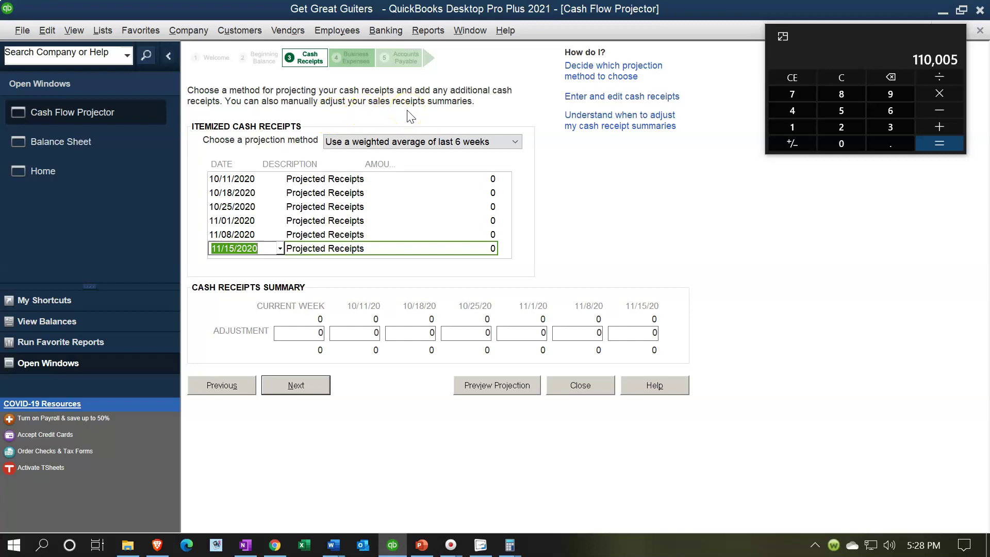
left_click(514, 141)
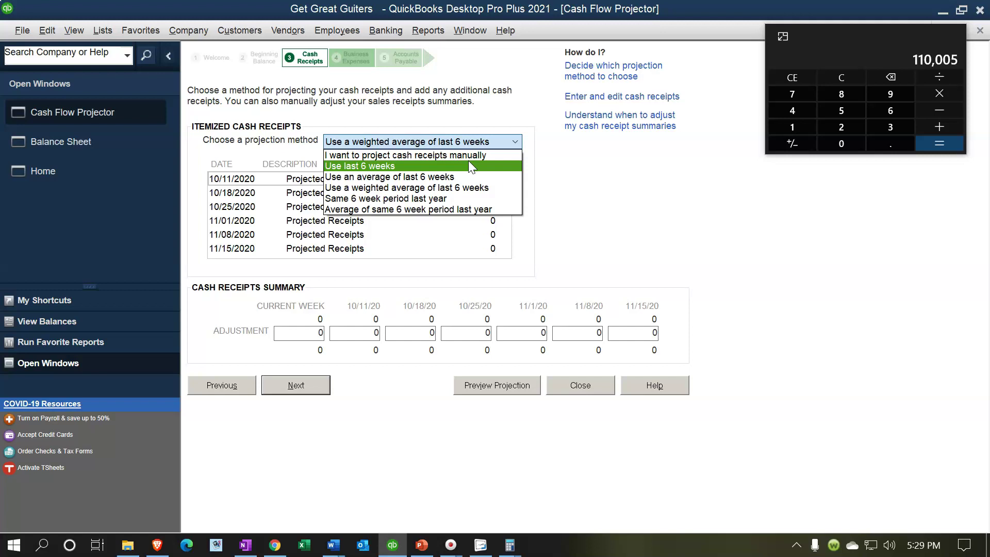
left_click(464, 176)
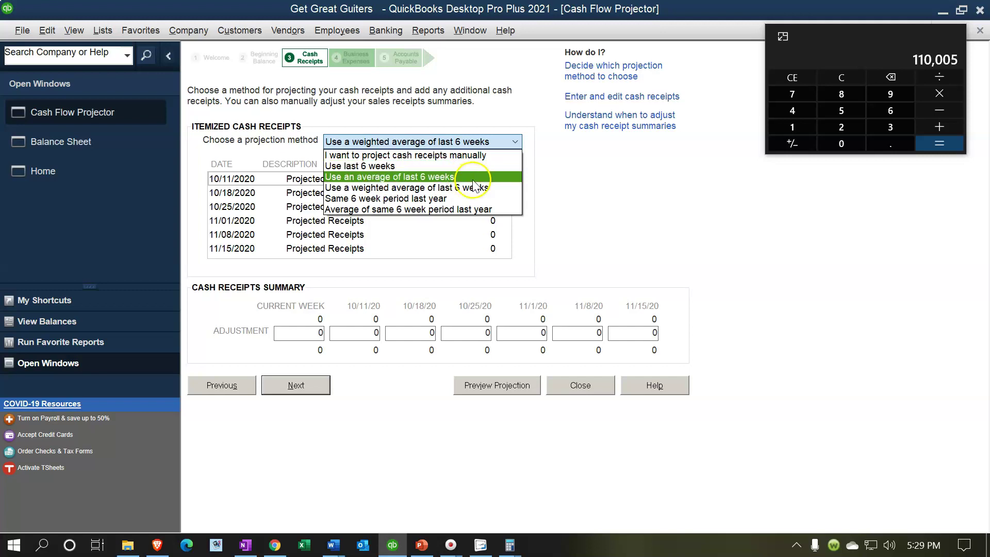
left_click(484, 188)
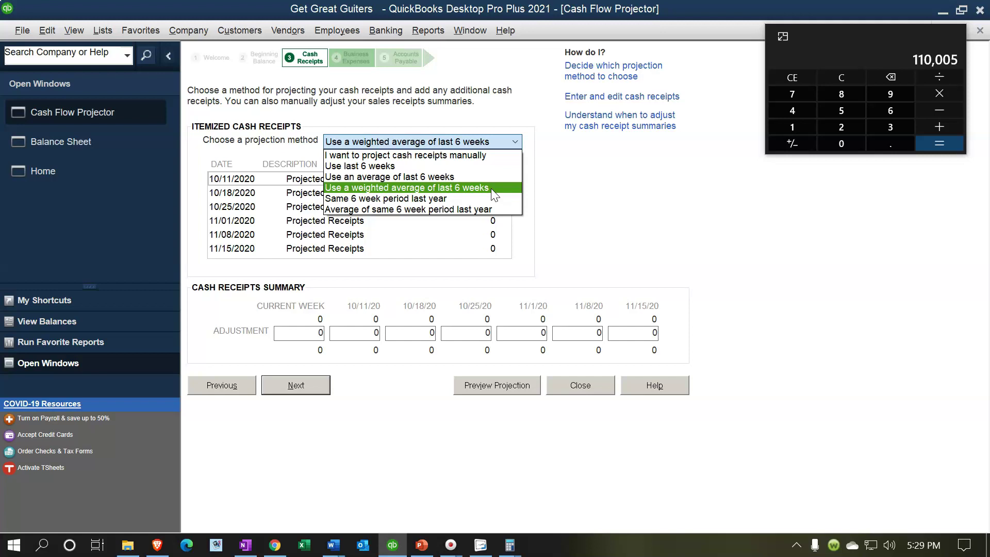
left_click(482, 200)
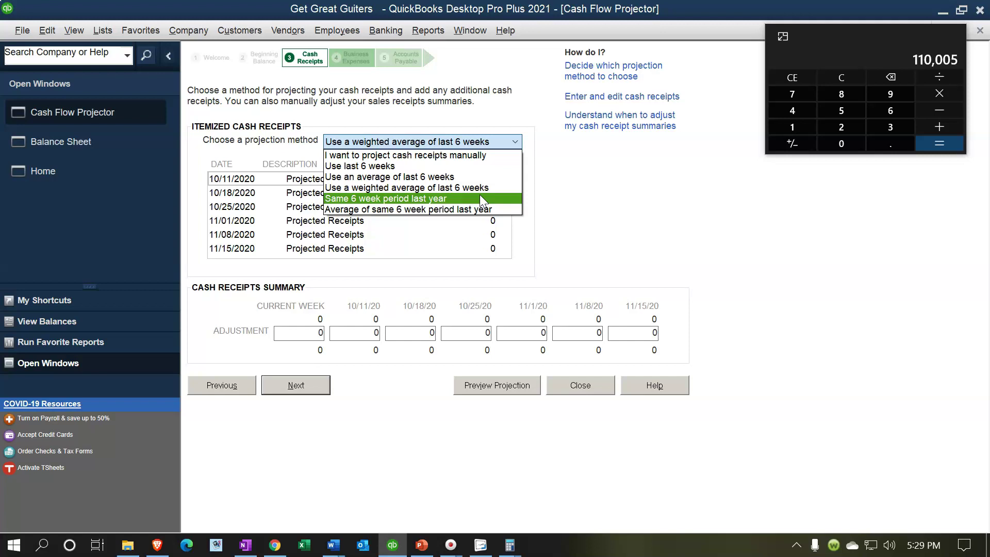
left_click(495, 212)
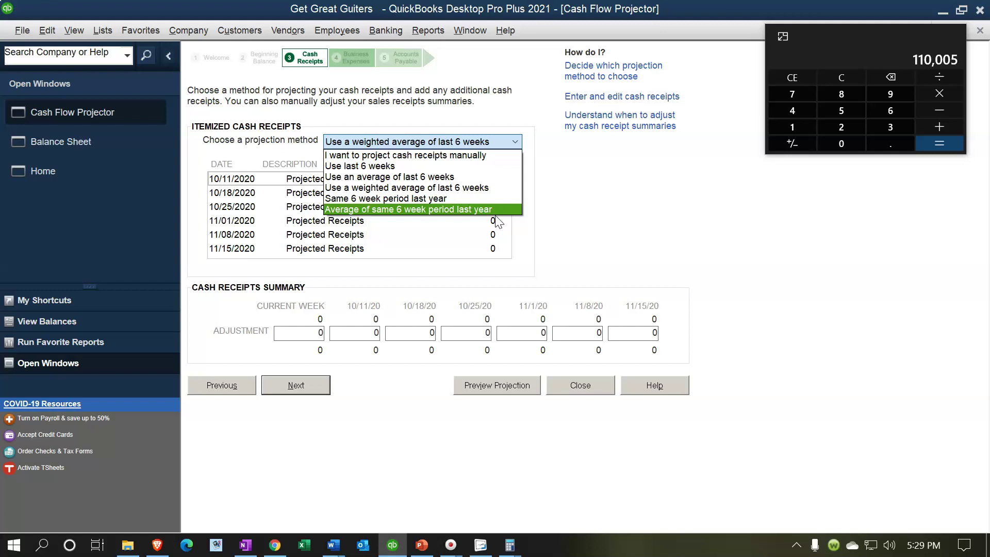
left_click(478, 164)
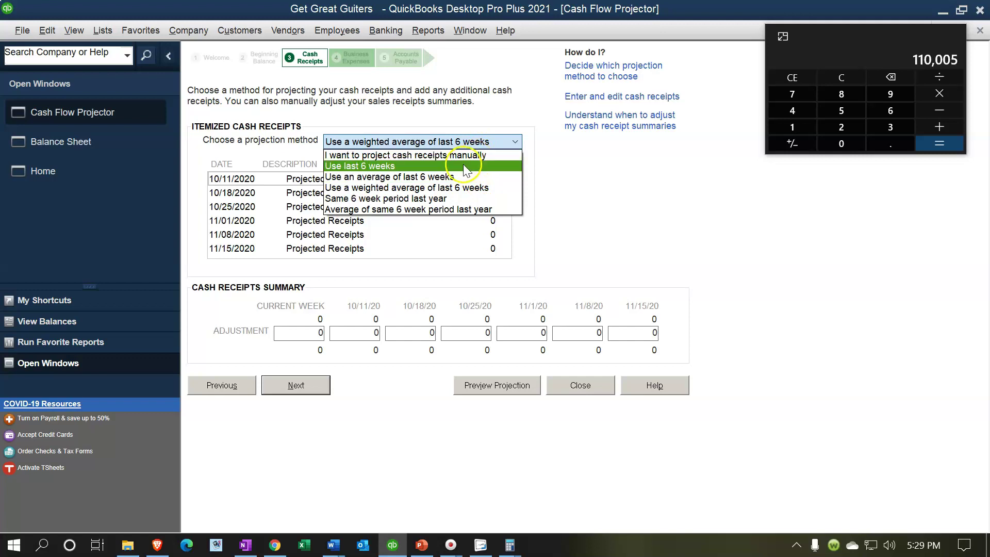
left_click(477, 165)
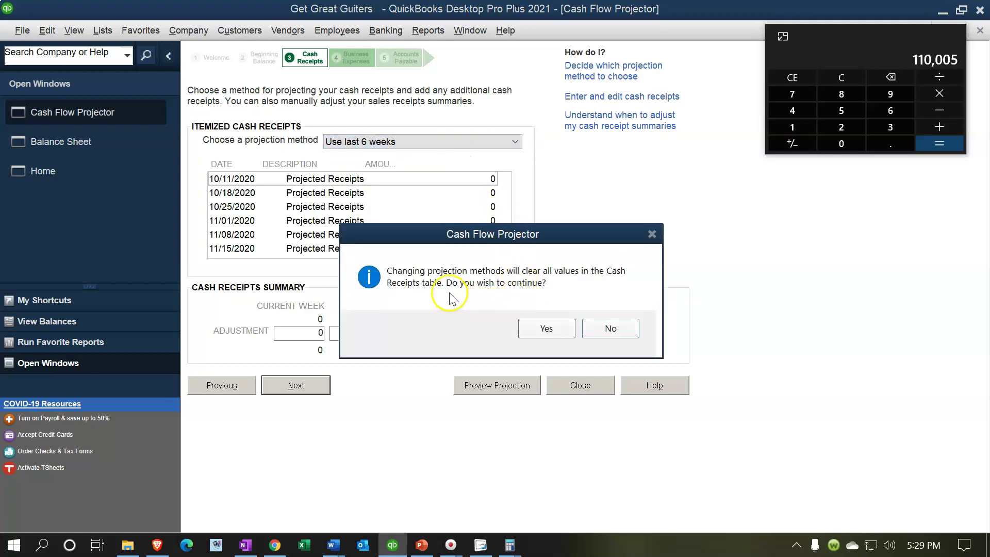
left_click(547, 327)
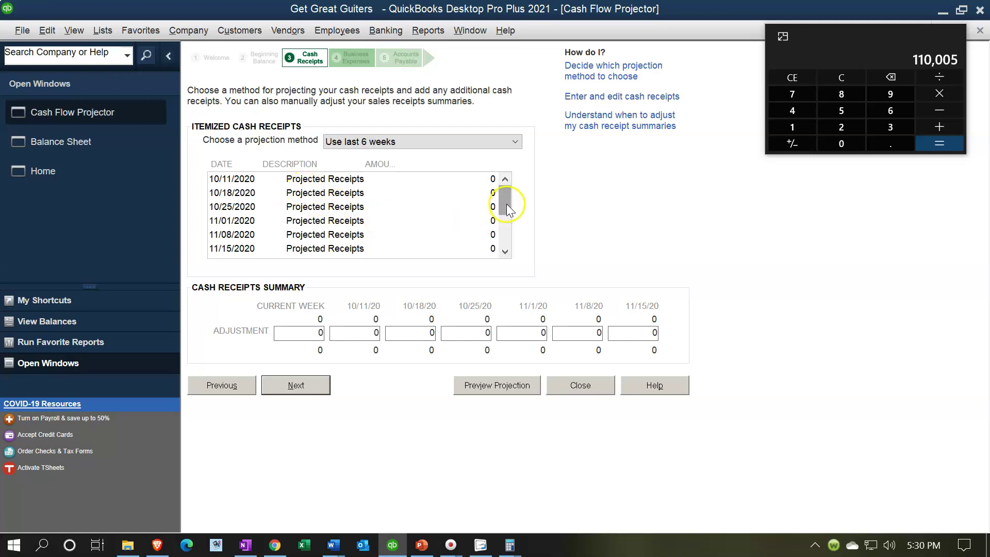
Try the "Use an average of last 6 weeks" projection method, accepting that existing cash receipt values are cleared, and review the projected receipts.
left_click(503, 226)
left_click(511, 142)
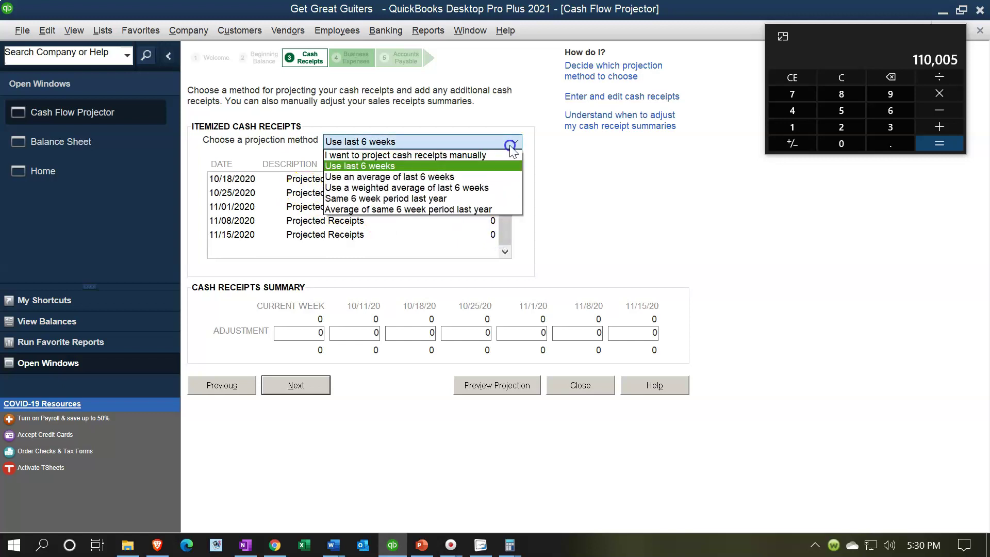
left_click(413, 176)
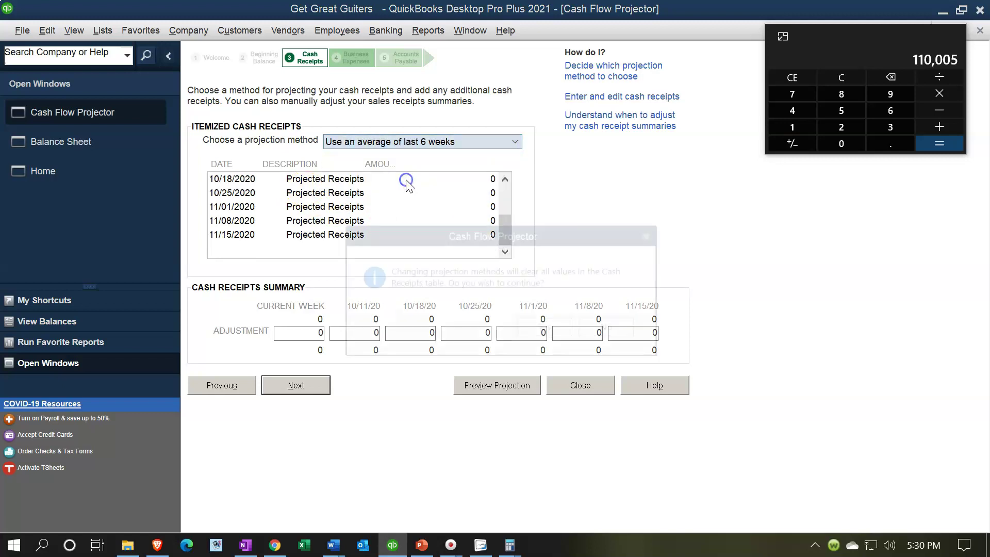
left_click(546, 329)
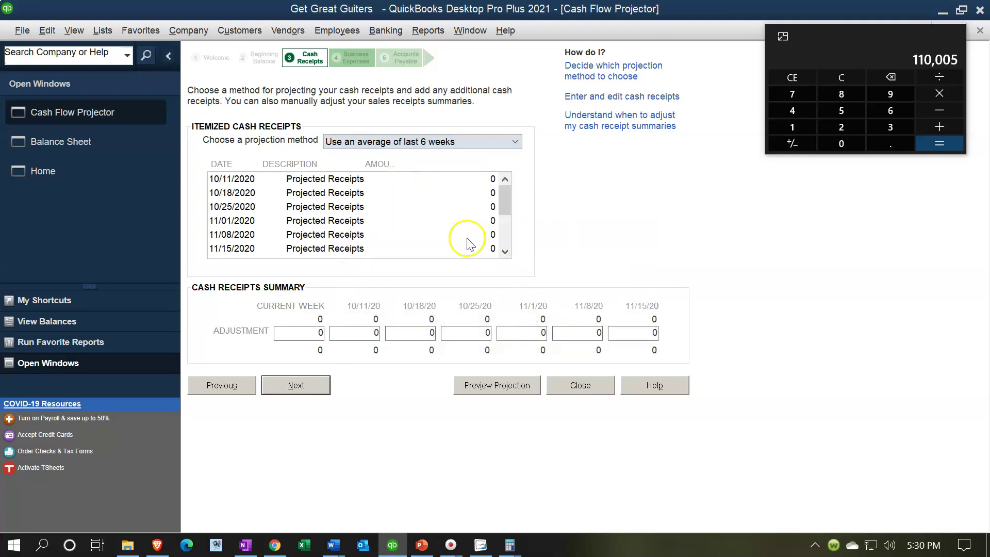
left_click_drag(500, 200, 500, 227)
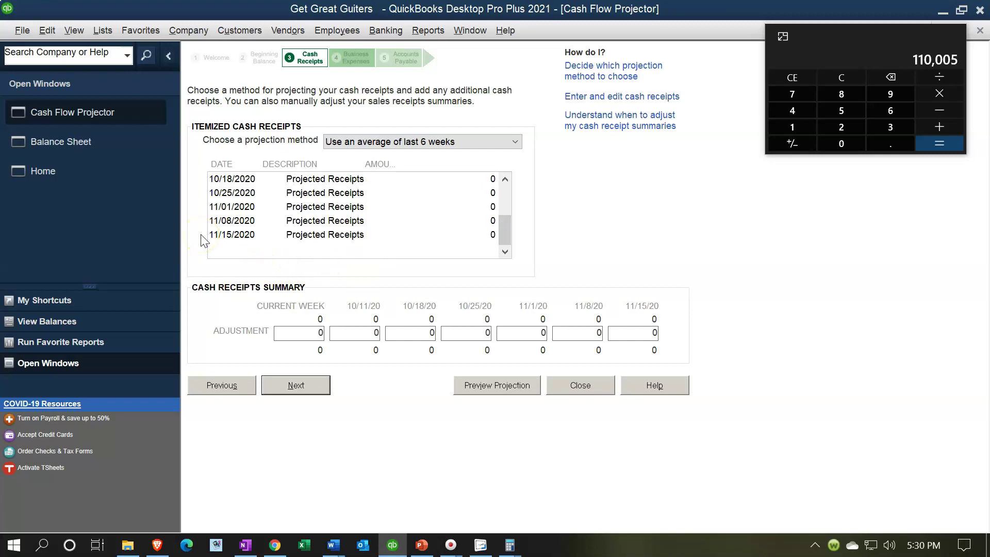
Change the projection method to "I want to project cash receipts manually" and accept clearing the existing values.
left_click(516, 142)
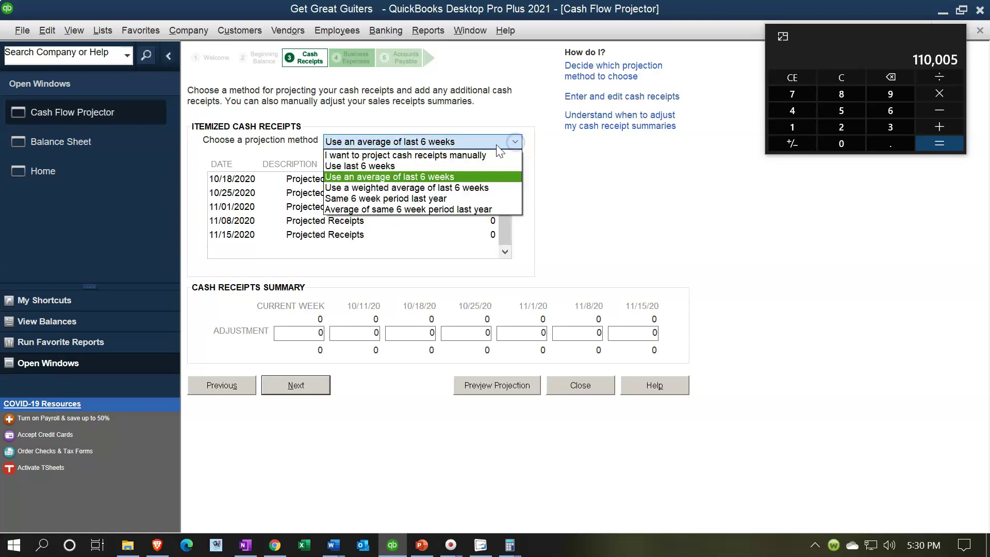
left_click(473, 156)
key("Return")
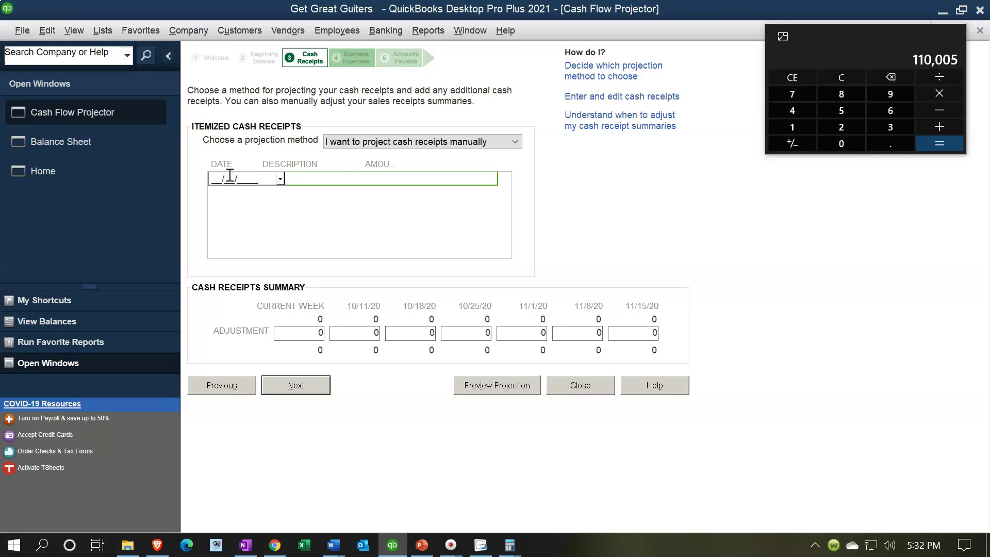
Enter an amount of 5,000 in the first itemized cash receipt row.
type("010072")
key("Tab")
key("Tab")
type("5000")
key("Tab")
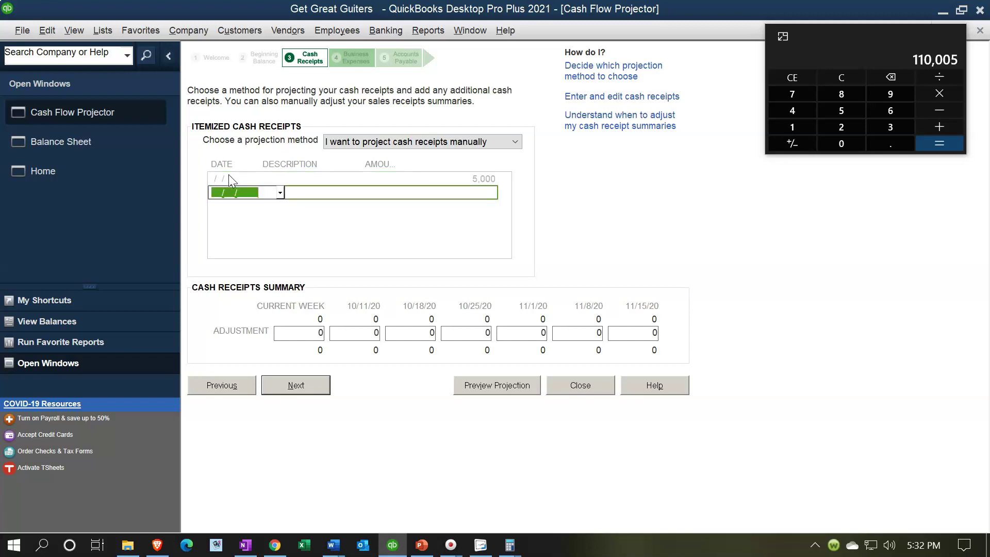
Add a second itemized cash receipt dated 10/13/2020 with an amount of 2,000.
type("10/13/2020")
key("Tab")
left_click(260, 180)
type("2000")
key("Tab")
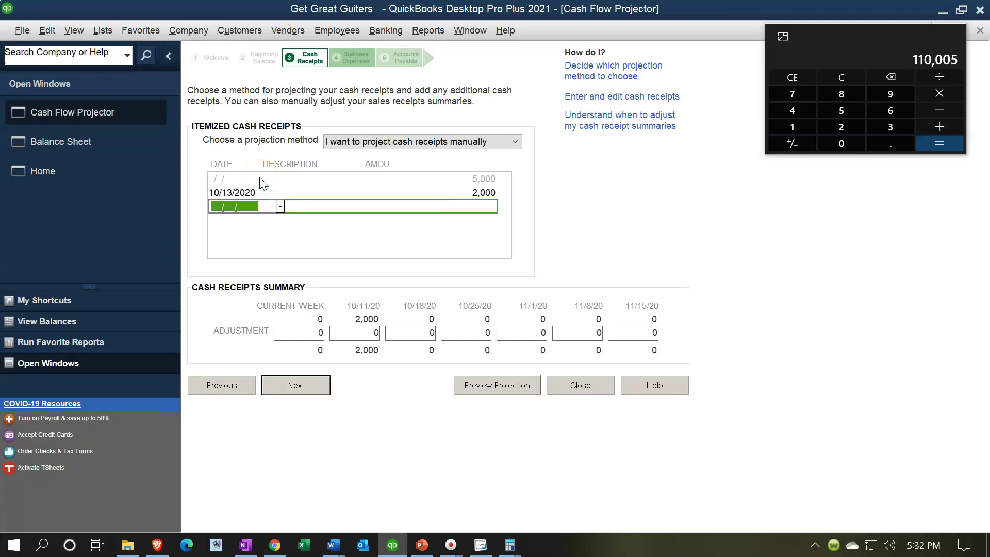
Add an itemized cash receipt dated 10/18/2020 with an amount of 3,000.
type("10/18/20")
key("Tab")
key("Tab")
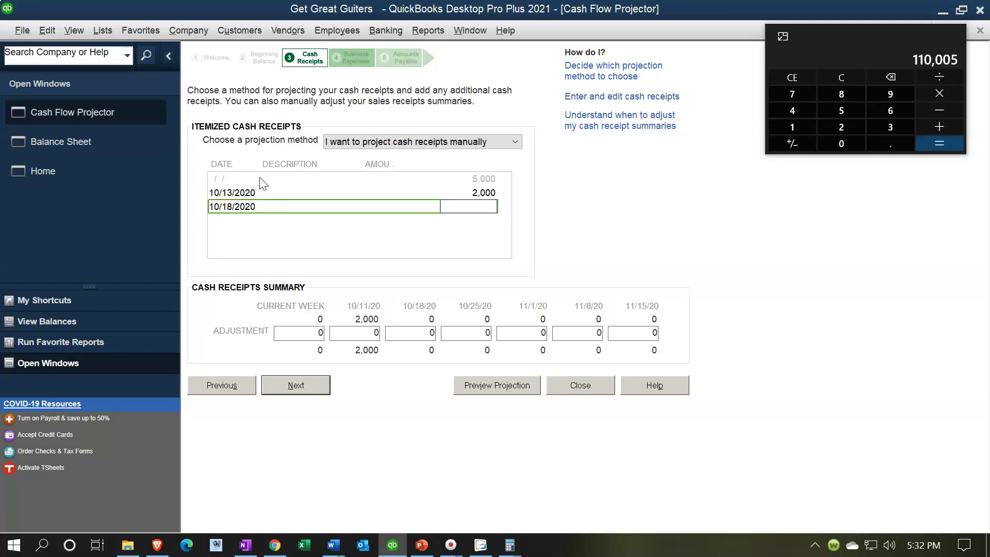
type("3000")
key("Tab")
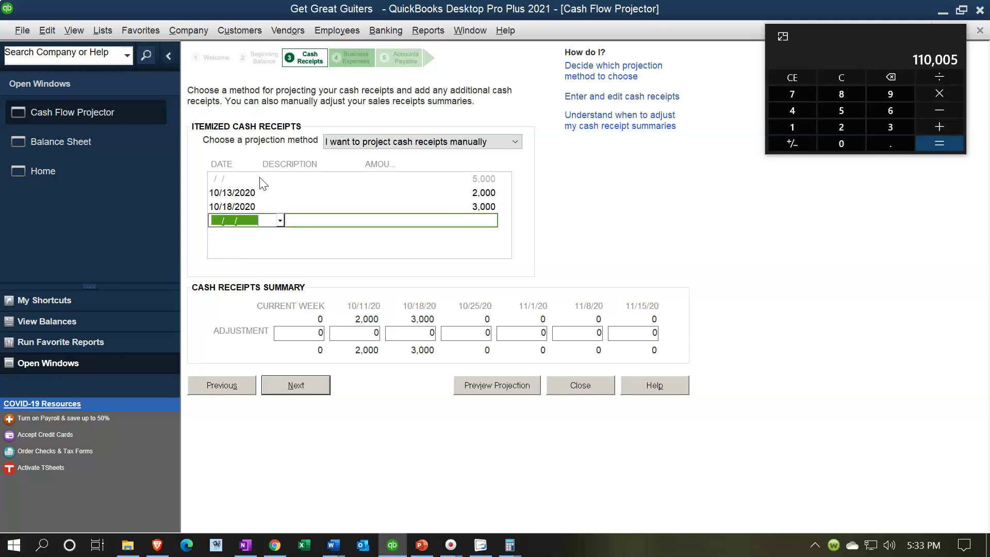
Add an itemized cash receipt dated 10/26/2020 with an amount of 7,000.
type("10/26/2020")
key("Tab")
key("Tab")
type("7000")
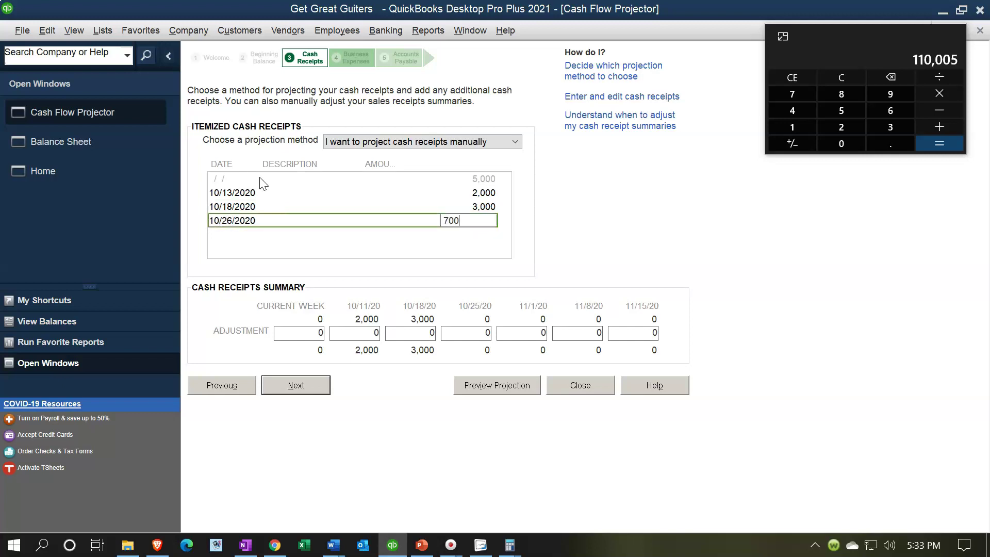
key("Tab")
Add an itemized cash receipt dated 11/01/2000 with an amount of 8,000.
type("11/92")
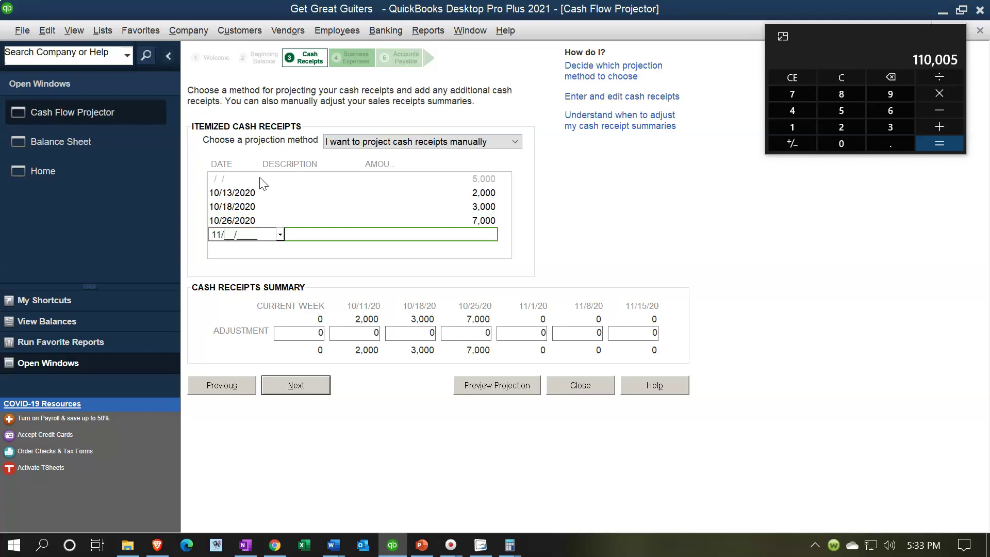
key("Tab")
key("Tab")
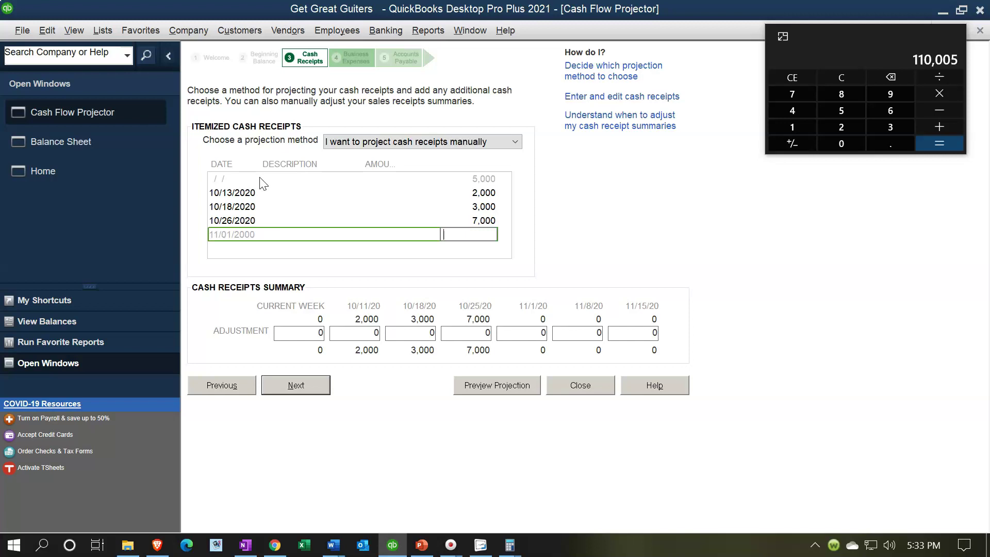
type("8,000")
key("Tab")
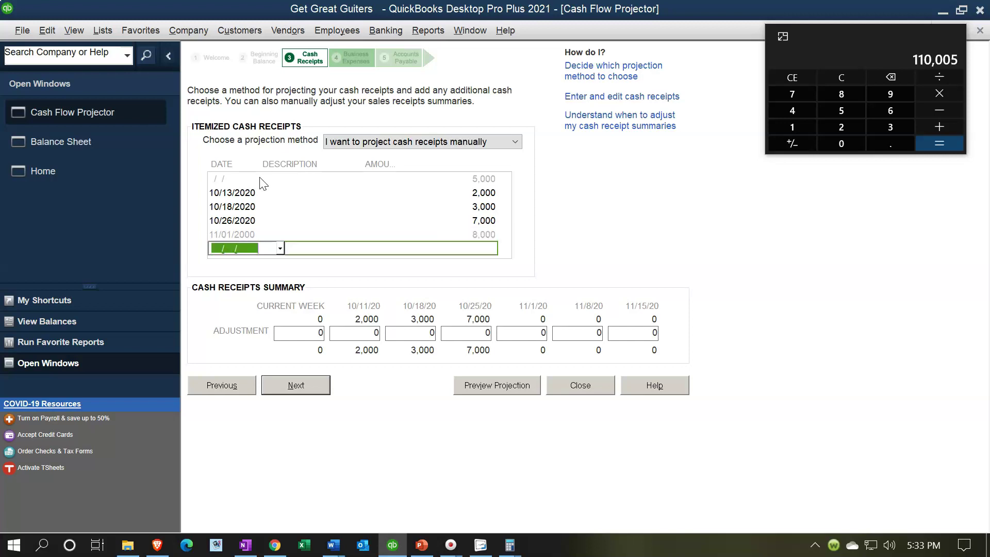
Add an itemized cash receipt dated 11/18/2020 with an amount of 1,000.
type("11/18/2020")
key("Tab")
key("Tab")
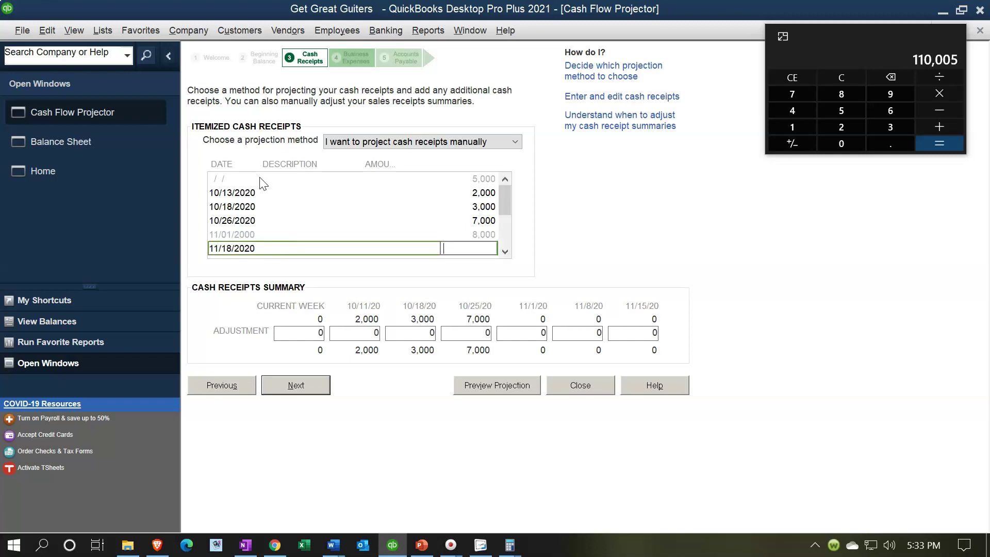
type("1000")
Set the date of the undated 5,000 cash receipt to 10/09/2020.
left_click(249, 179)
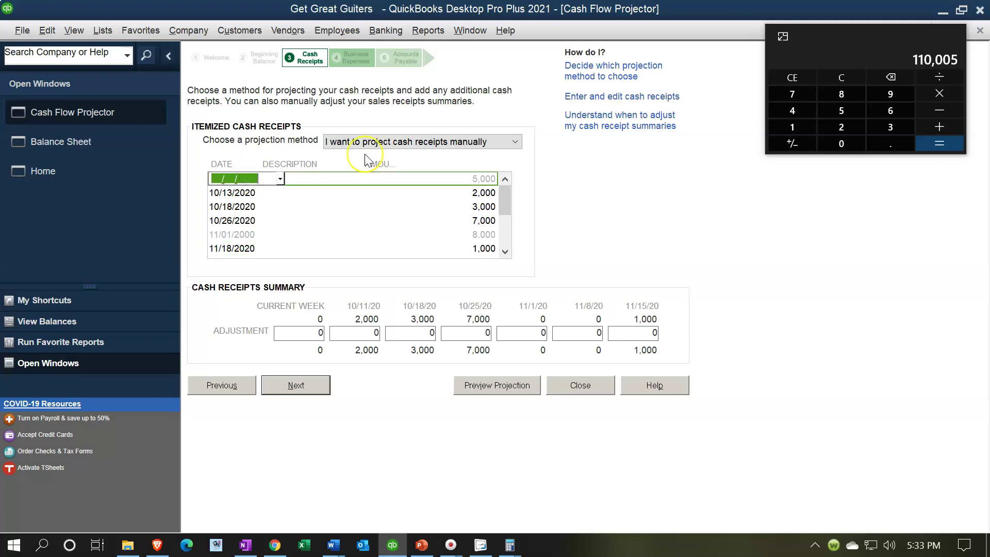
type("10/09/20")
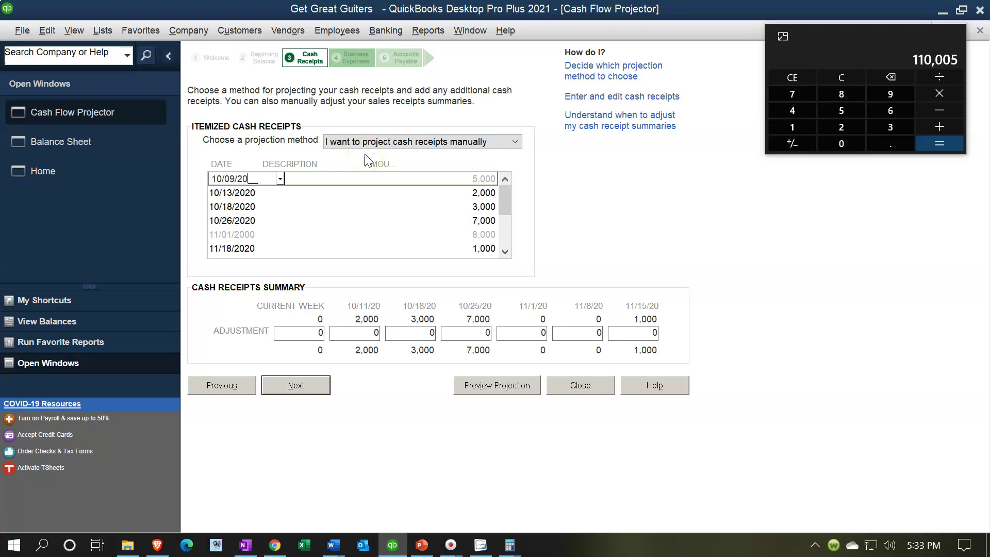
key("Tab")
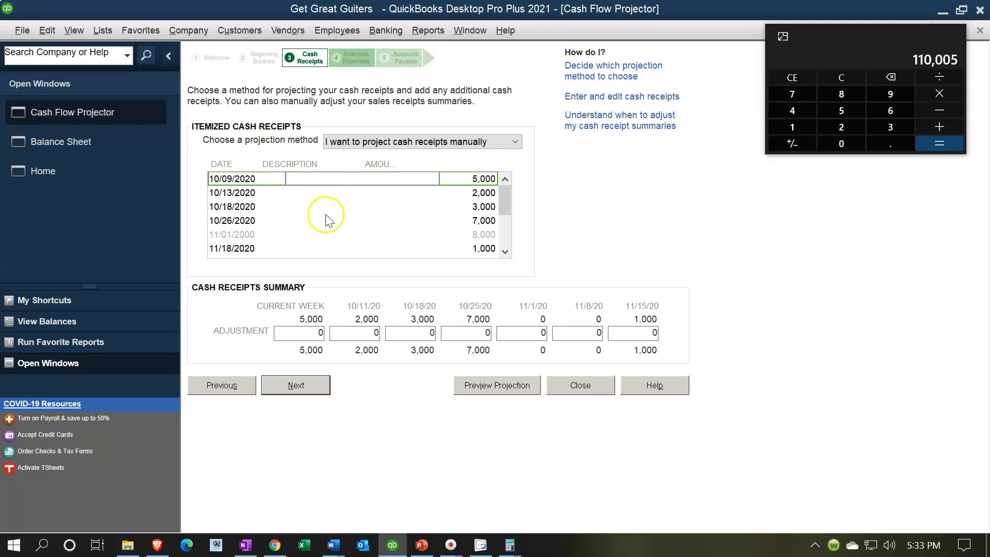
Correct the date of the 8,000 cash receipt to 11/01/2020.
left_click(259, 235)
left_click(274, 236)
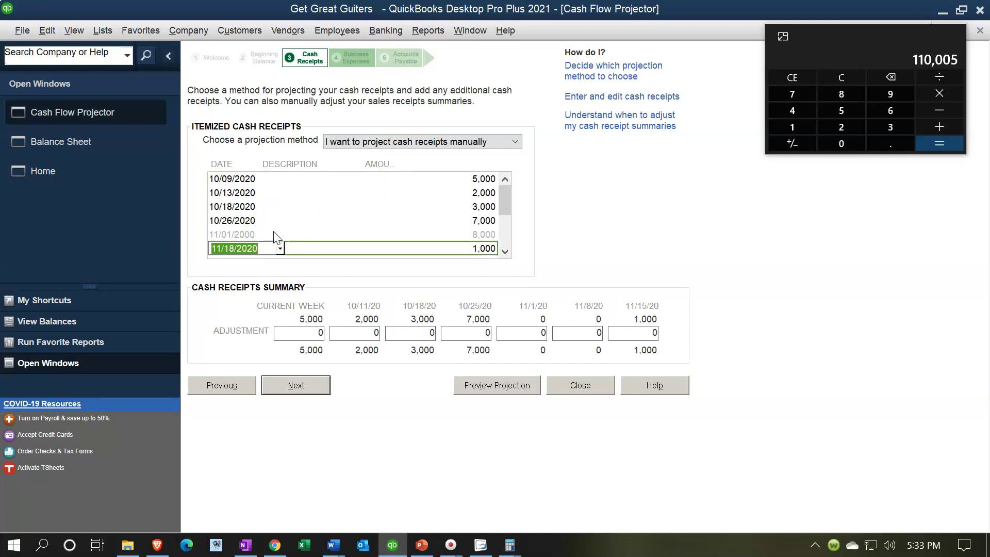
left_click(274, 236)
key("End")
key("Left")
key("BackSpace")
left_click(268, 300)
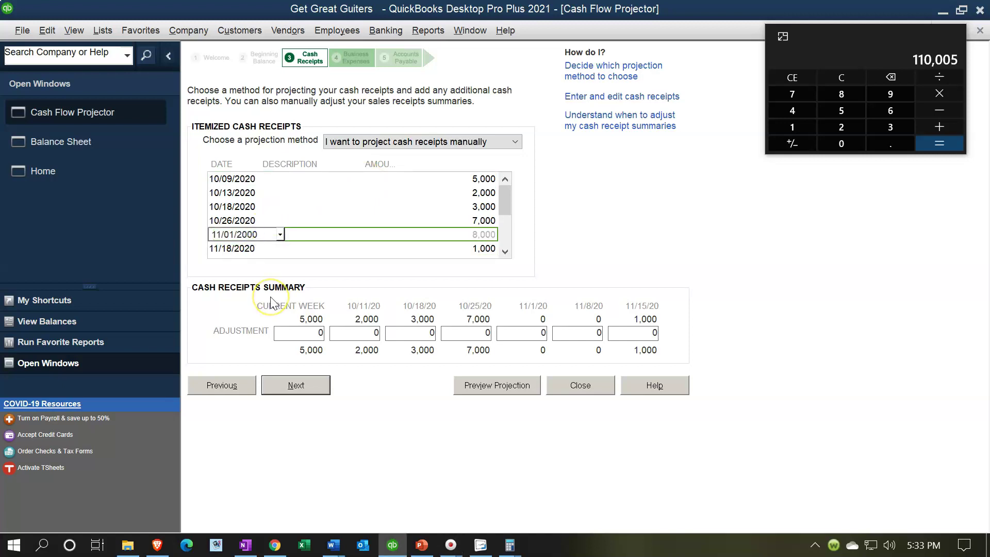
type("2")
key("Tab")
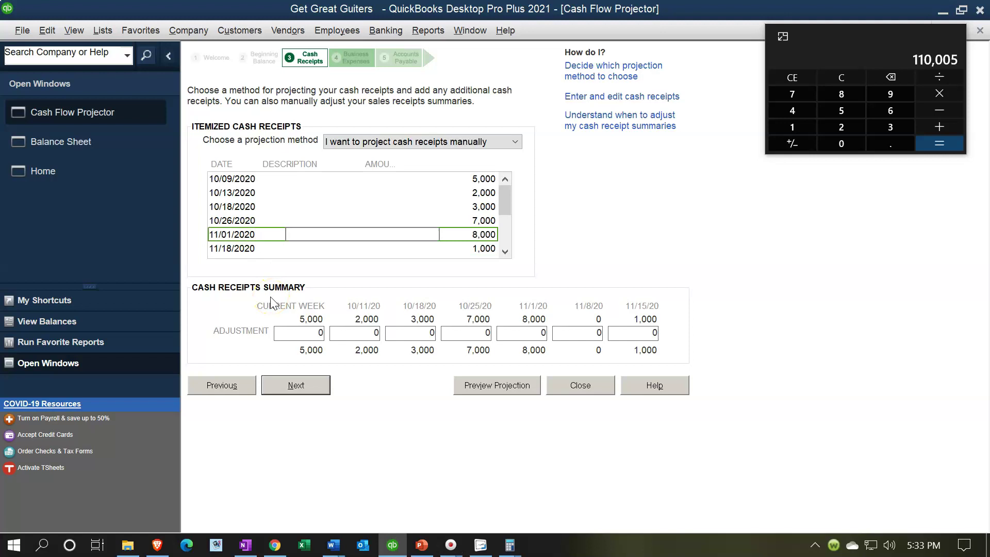
left_click(298, 333)
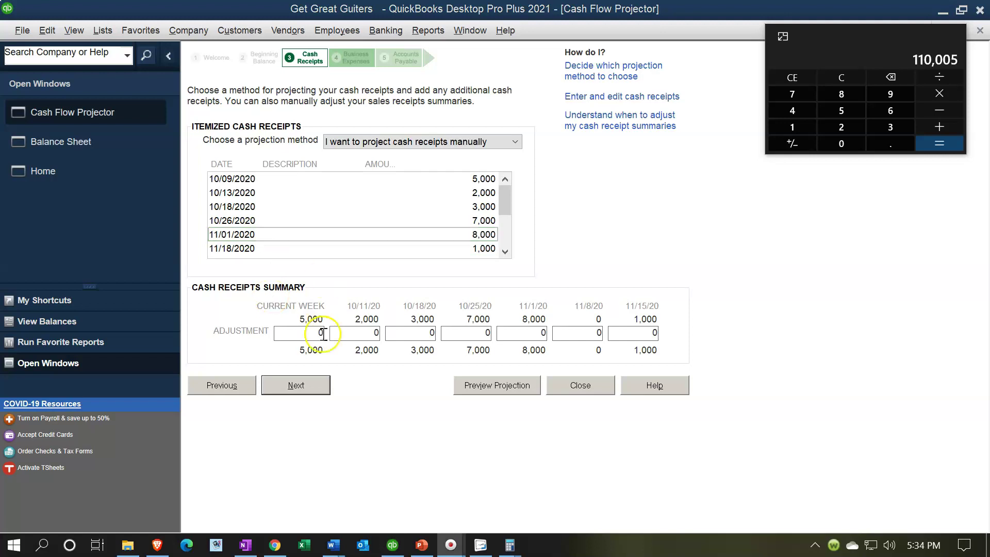
left_click(282, 334)
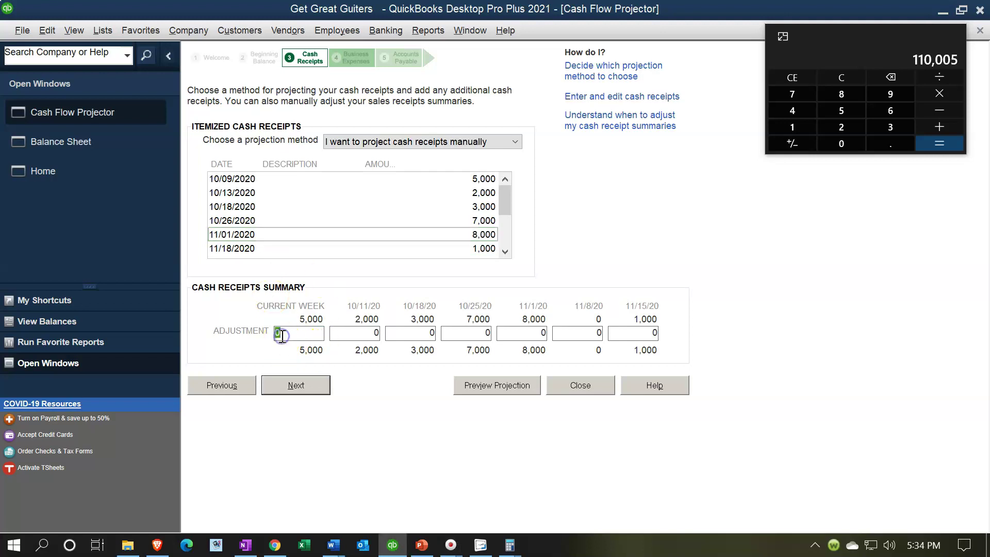
left_click(515, 143)
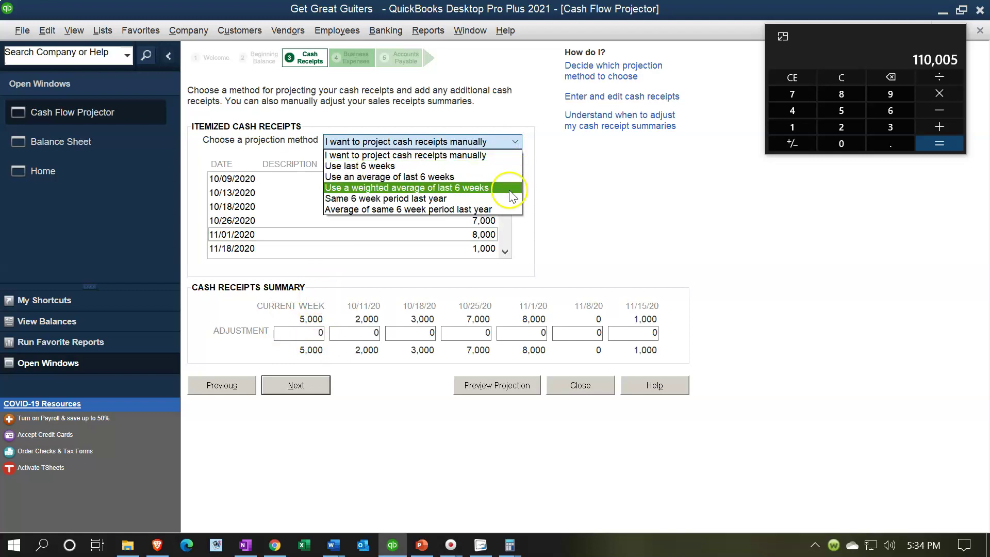
left_click(524, 107)
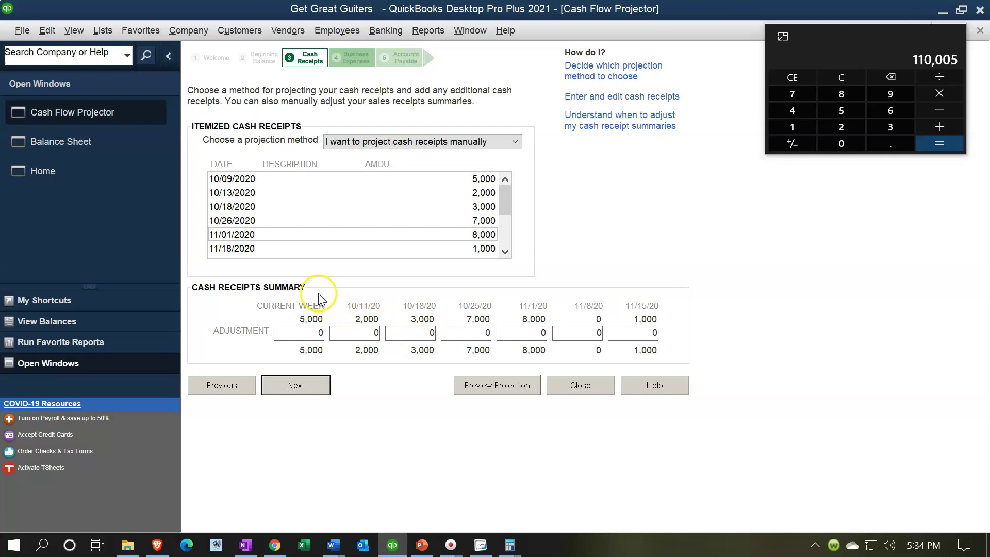
left_click(515, 142)
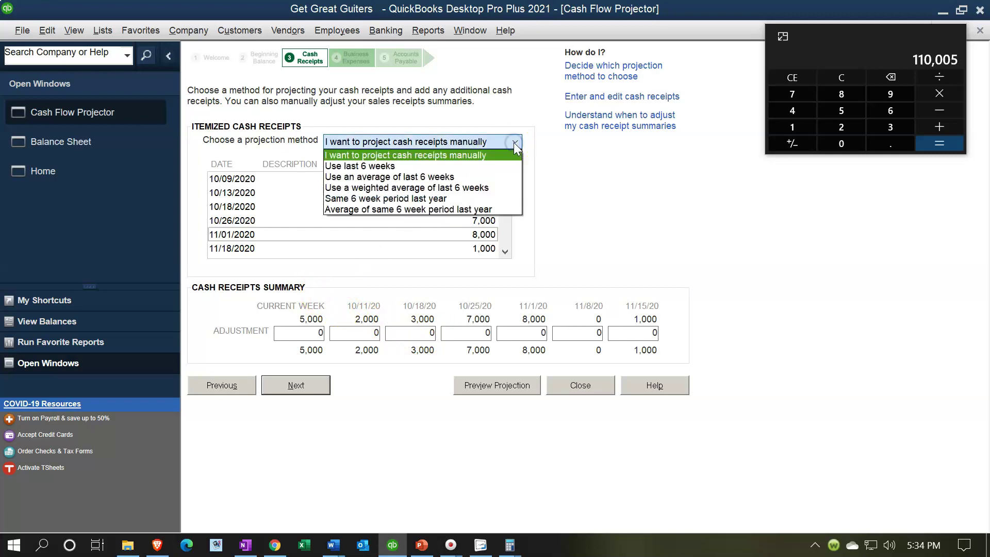
left_click(515, 143)
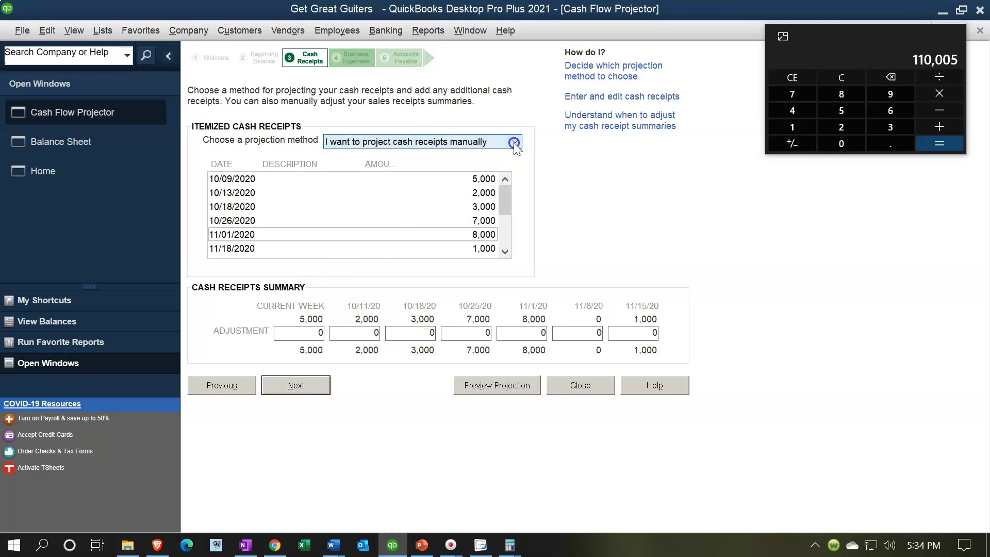
Advance to the Business Expenses stage and add a Utilities expense of 70 dated 10/12/2020 with a Monthly frequency.
left_click(304, 391)
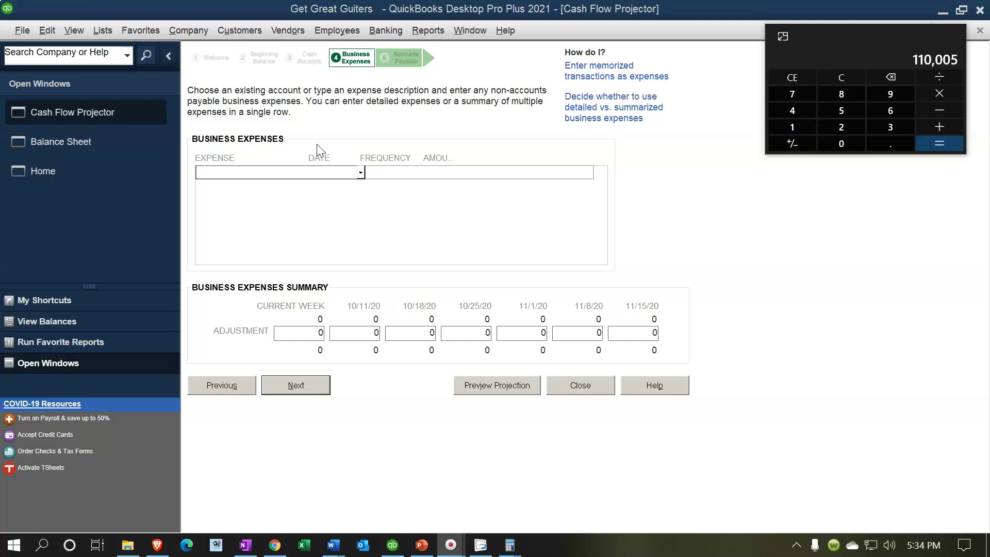
left_click(361, 172)
left_click(361, 173)
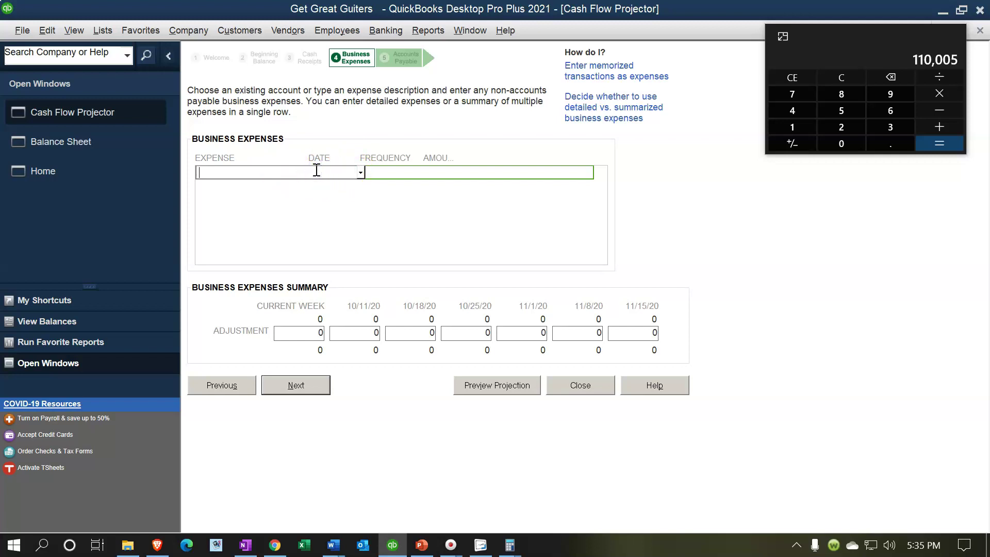
type("ut")
key("Tab")
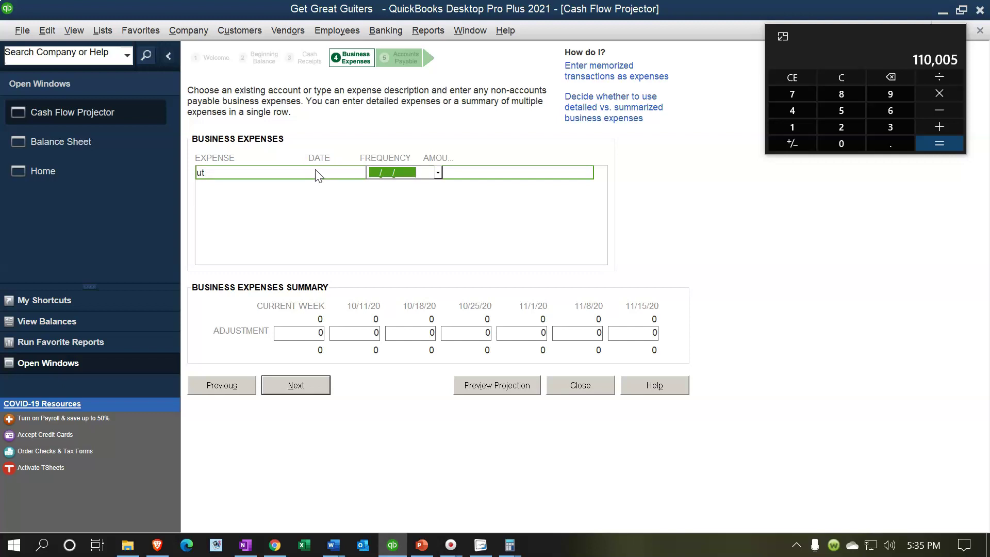
left_click(481, 174)
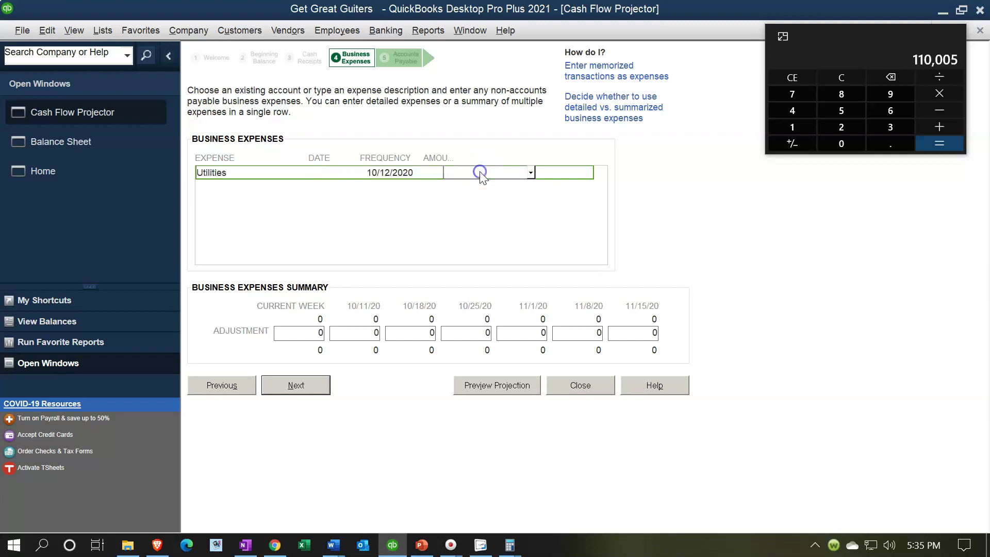
left_click(530, 173)
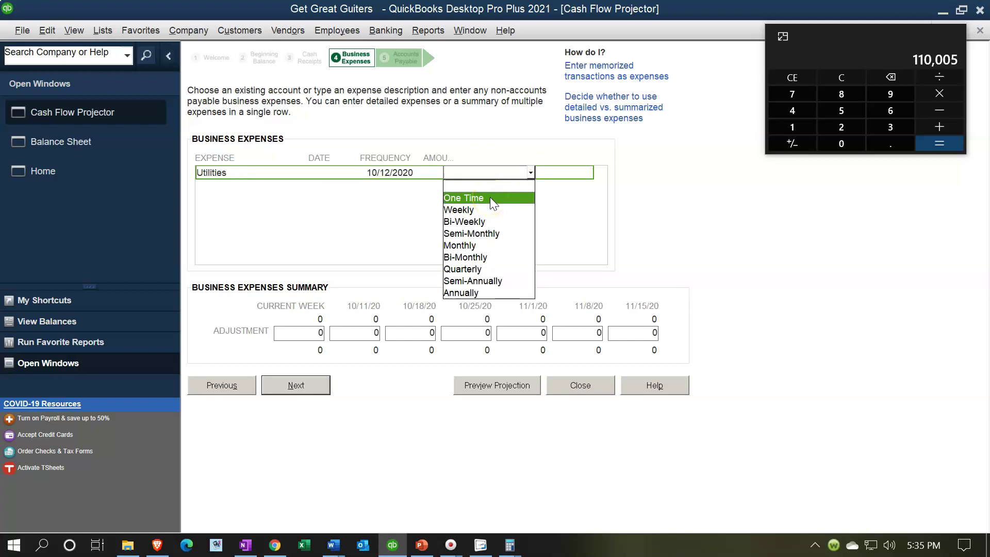
left_click(494, 244)
left_click(504, 240)
type("70")
key("Tab")
Add an Inventory Asset expense of 2,000 dated 10/19/2020 with a Monthly frequency.
left_click(249, 185)
type("inv")
key("Down")
key("Tab")
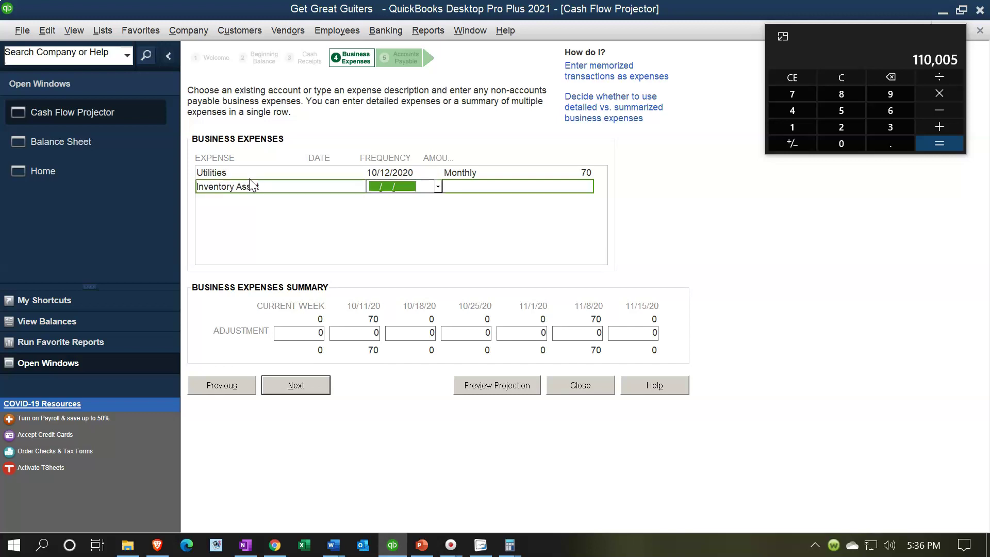
type("10/19/")
key("Tab")
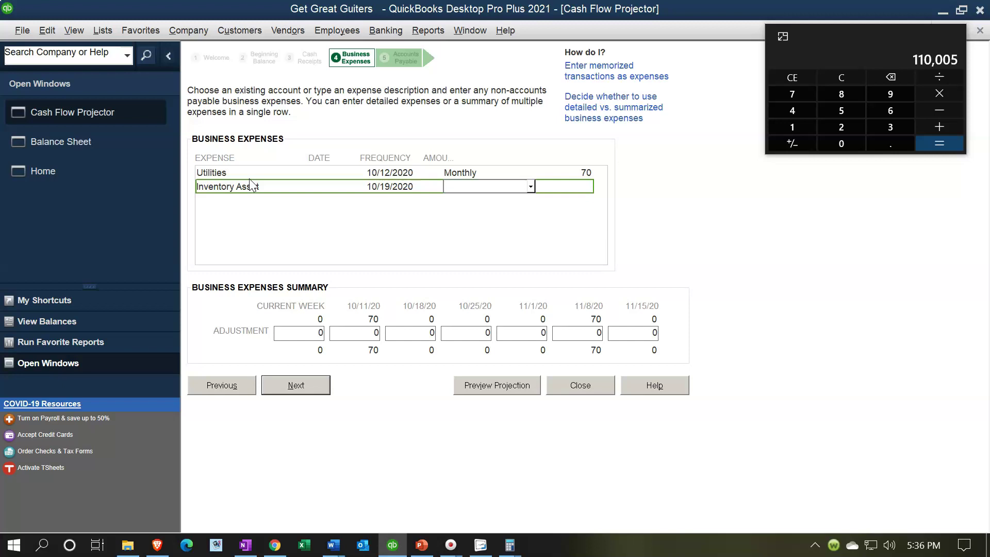
type("m")
key("Tab")
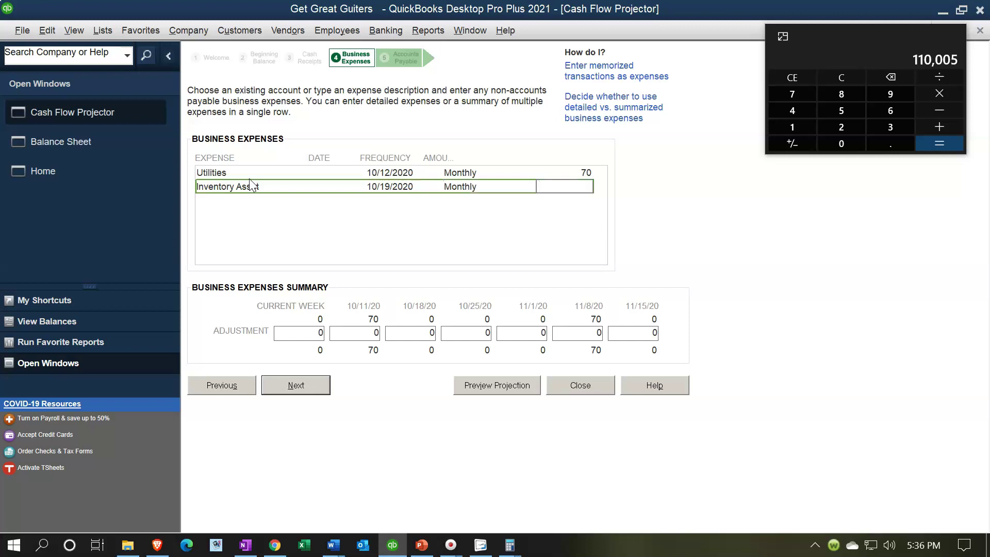
type("2000")
key("Tab")
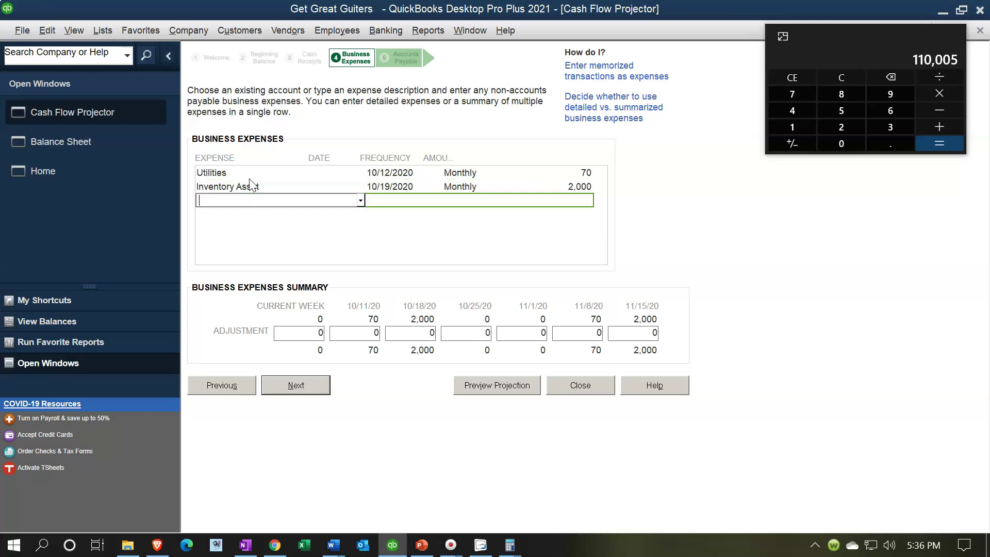
Add a Telephone Expense entry of 150 dated 10/26/2020 with a Monthly frequency.
type("Telephone Expense")
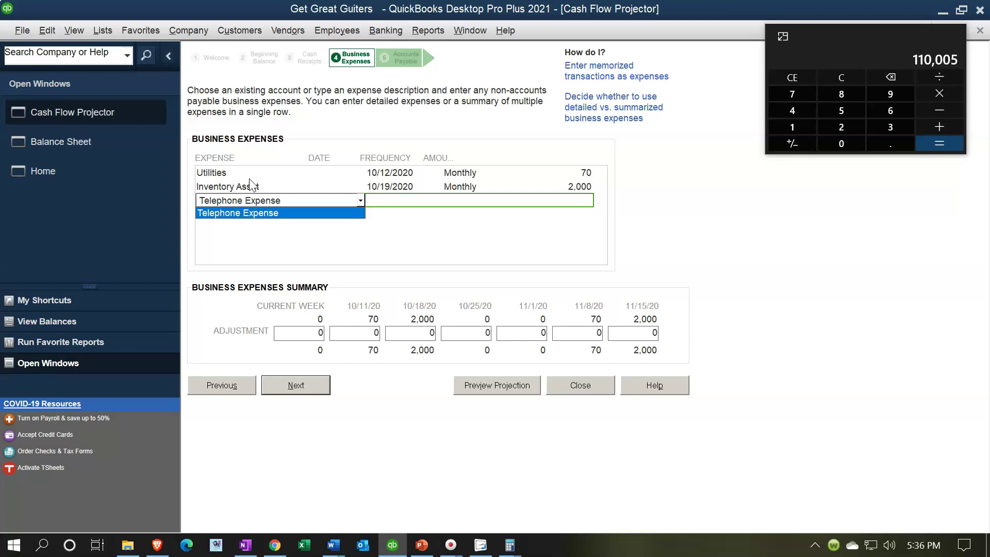
key("Tab")
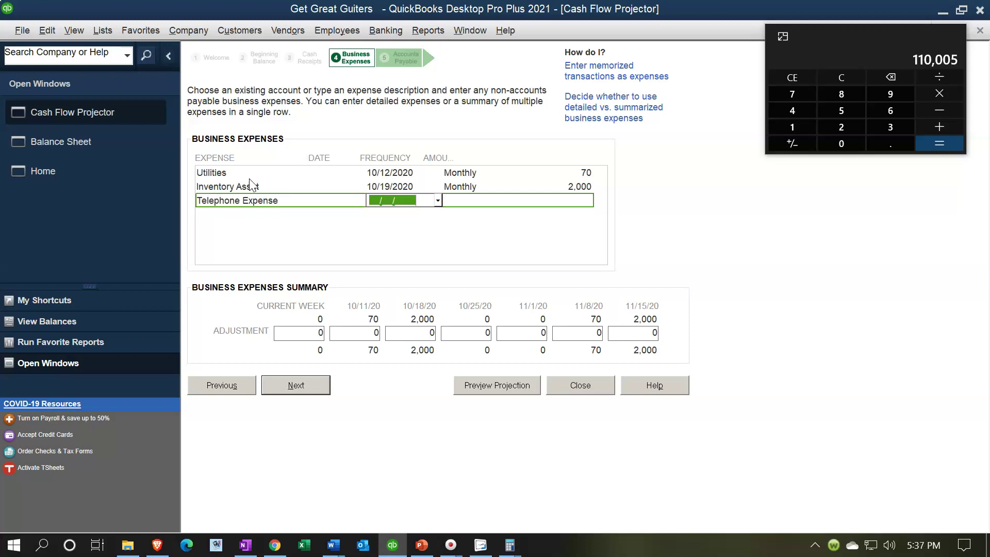
type("10/26/20")
key("Tab")
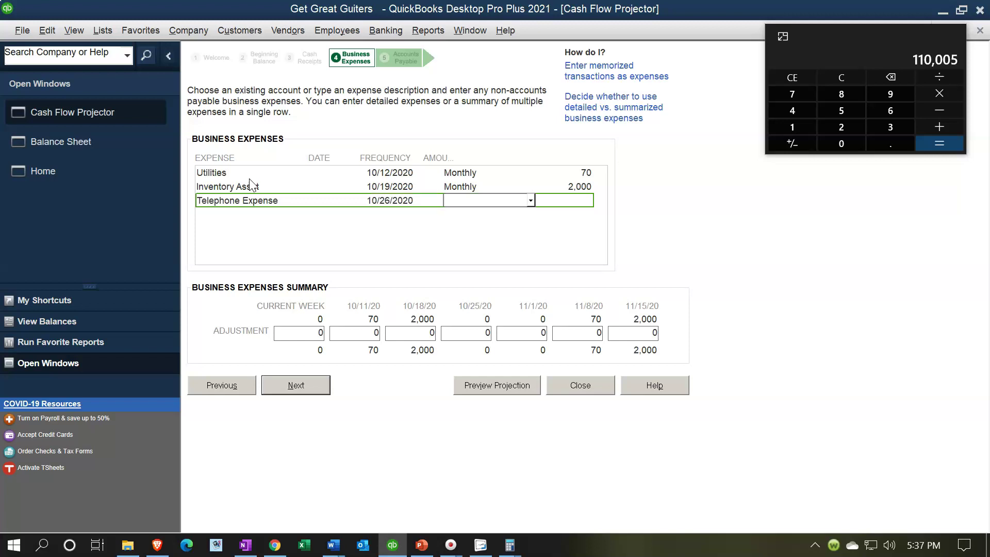
type("m")
key("Tab")
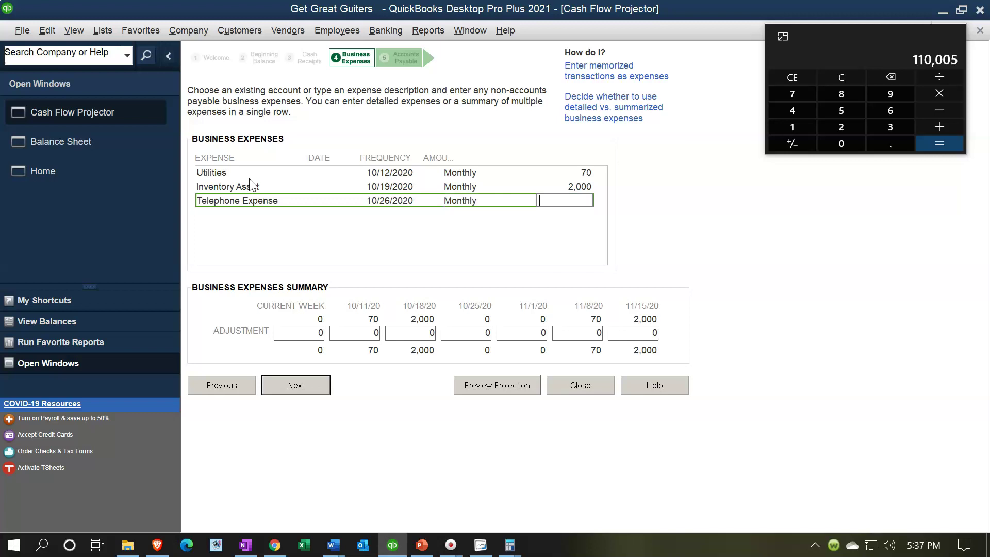
type("150")
key("Tab")
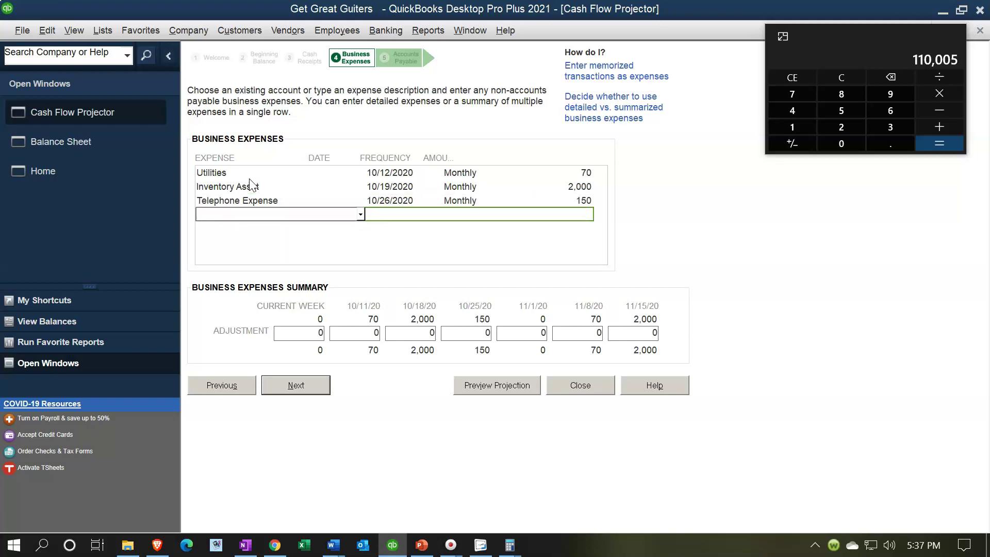
Add an Office Supplies expense of 300 dated 11/02/2020 with a Monthly frequency.
left_click(361, 213)
left_click(361, 213)
type("off")
key("Down")
key("Tab")
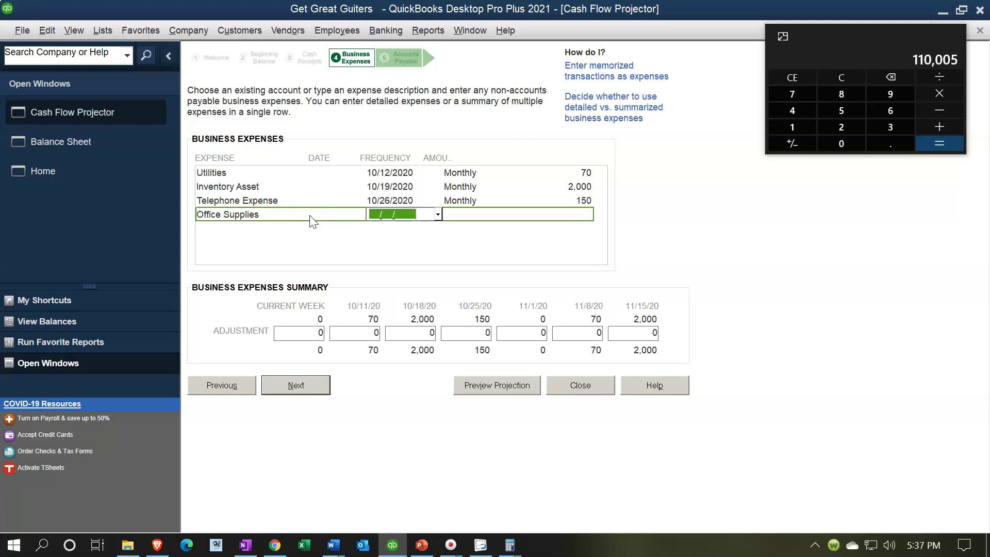
type("11/02/20")
key("Tab")
key("Down")
key("Down")
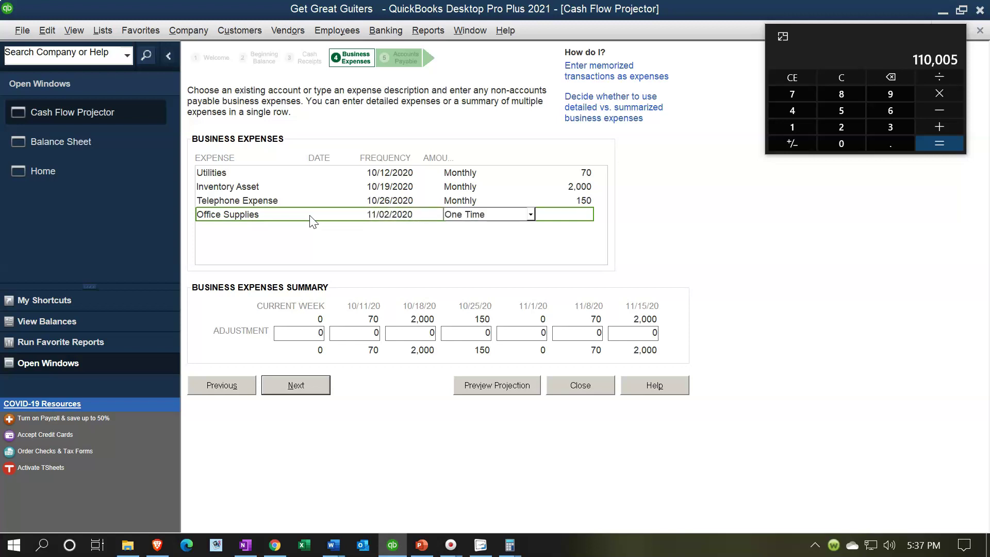
key("Up")
key("Up")
key("Tab")
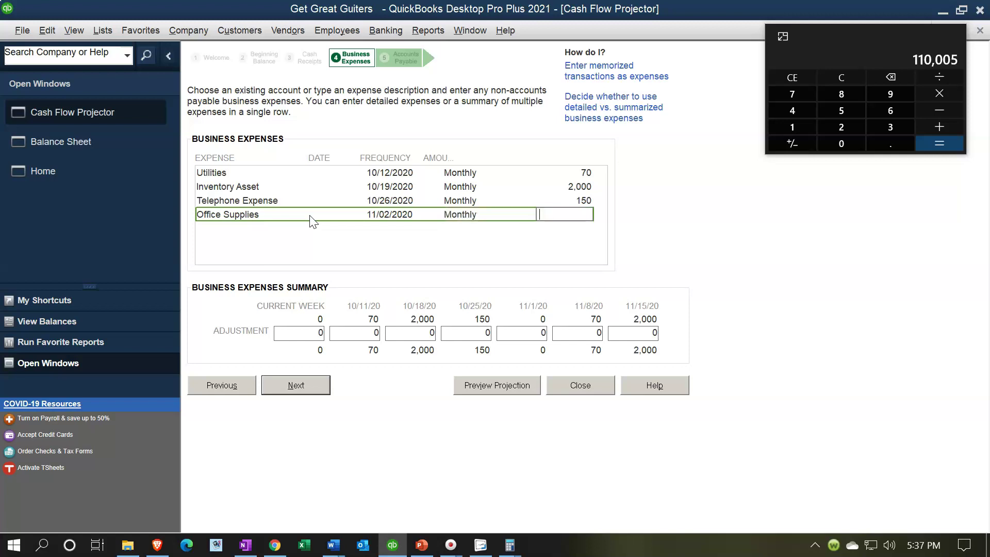
type("300")
key("Tab")
Add an Internet Expenses entry of 180 dated 11/16/2020 with a Monthly frequency.
type("int")
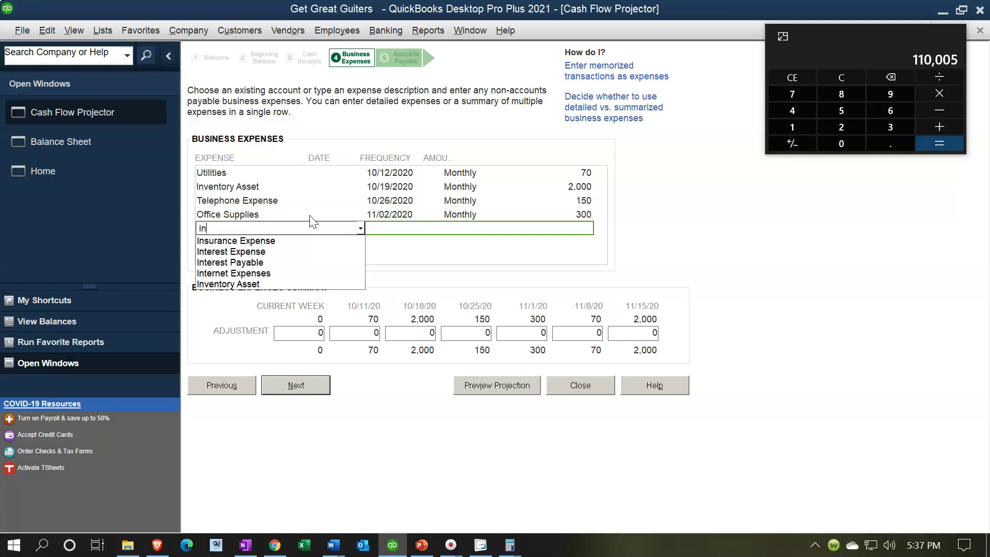
key("Down")
key("Down")
key("Down")
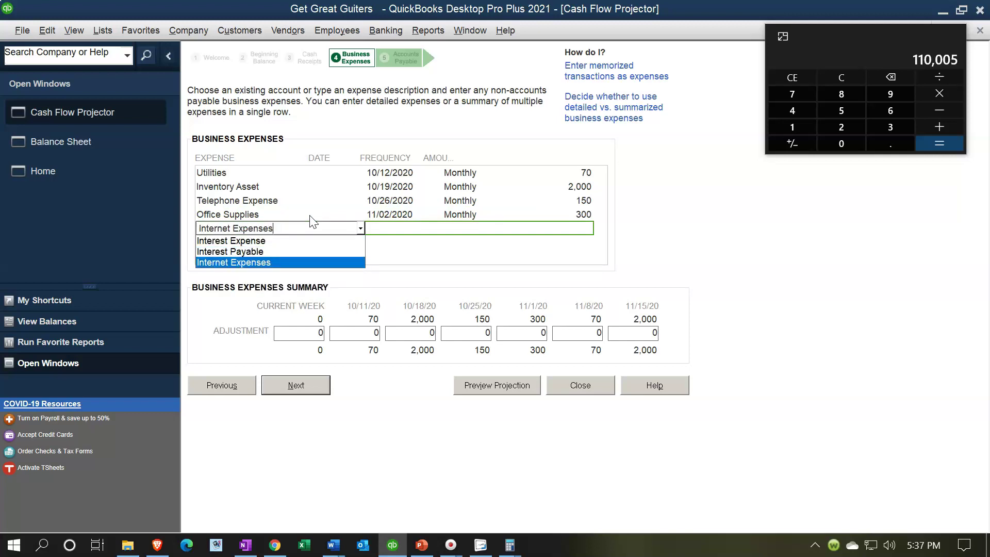
key("Tab")
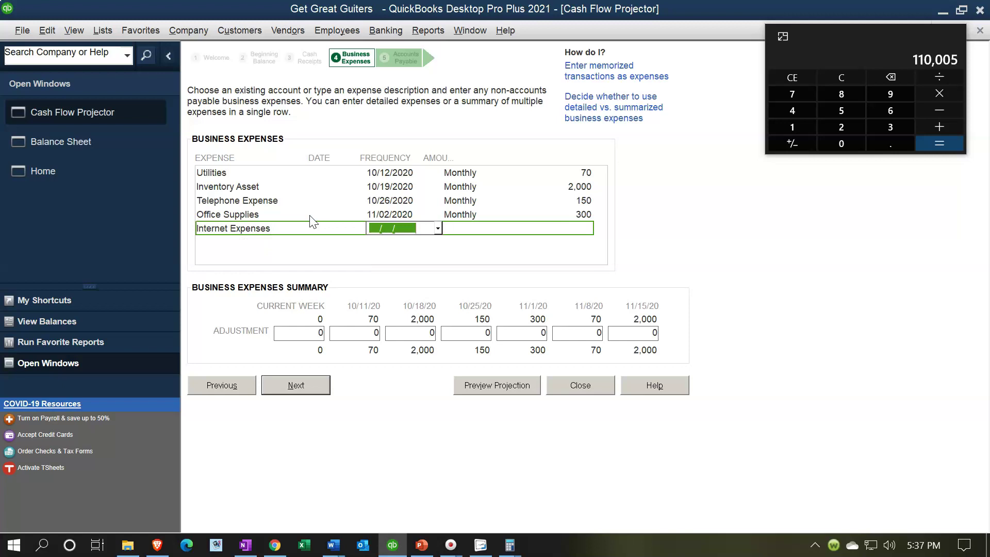
type("11/16/20")
key("Tab")
type("Monthly")
key("Tab")
type("150")
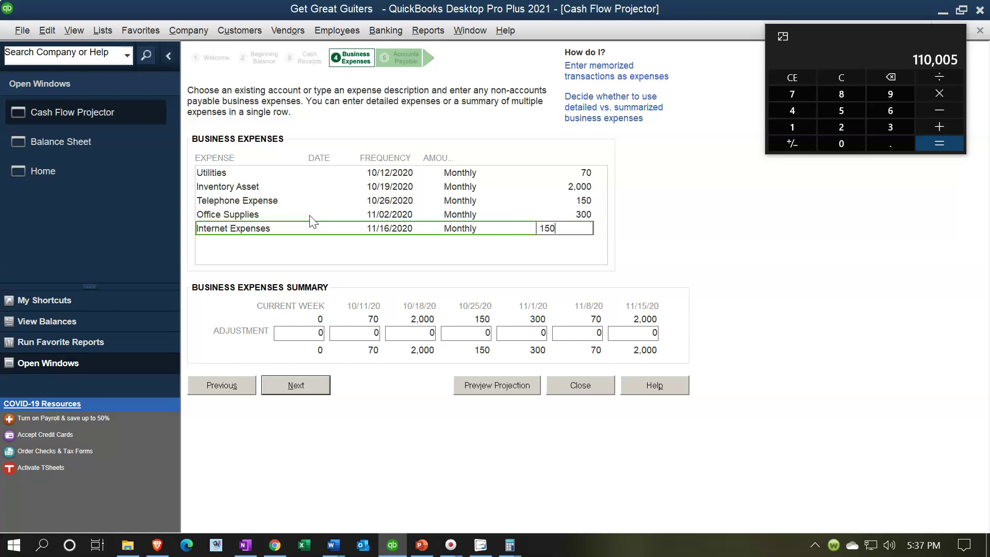
key("BackSpace")
key("BackSpace")
type("80")
key("Tab")
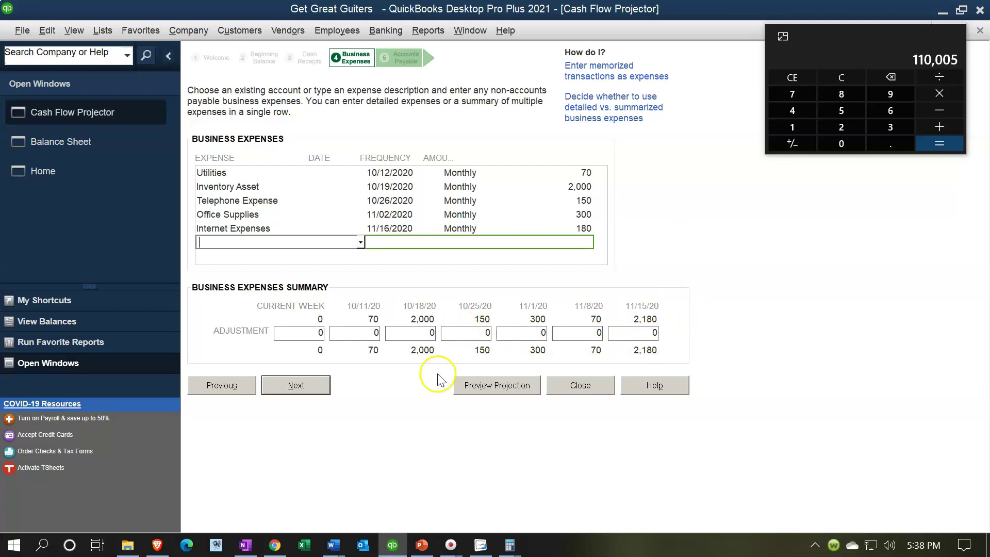
Finish the projection from the Accounts Payable stage and hide the calculator to view the Weekly Cash Flow Projection report.
left_click(312, 396)
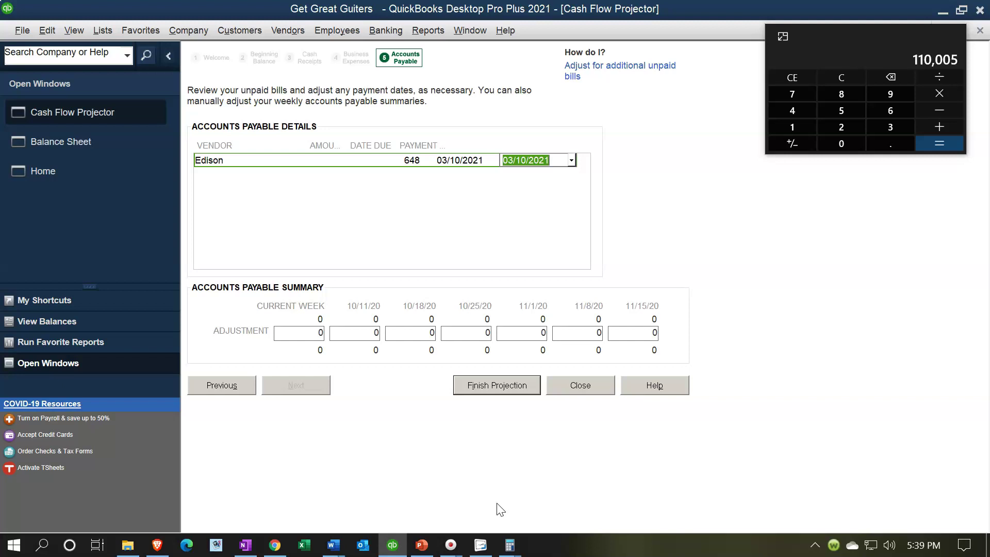
left_click(481, 388)
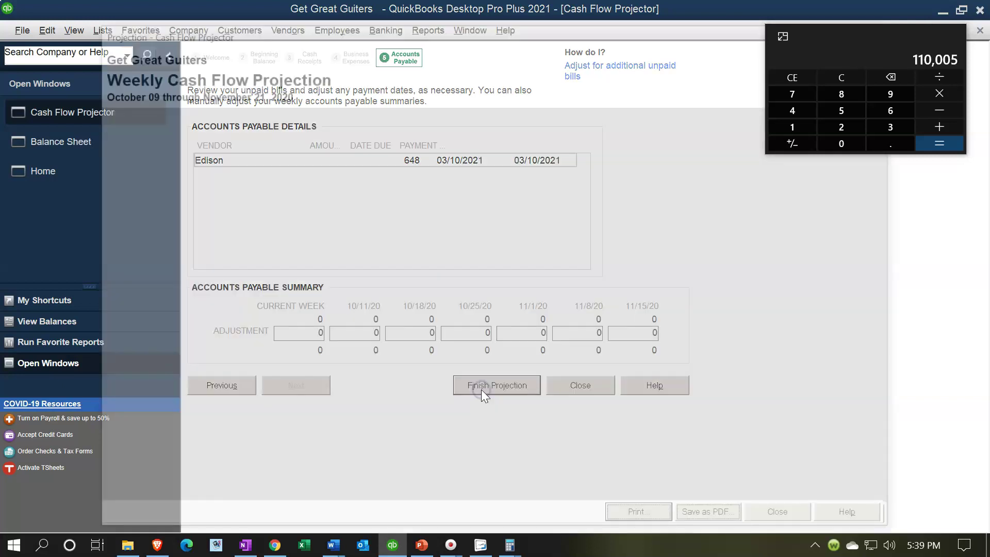
left_click(894, 53)
left_click(509, 545)
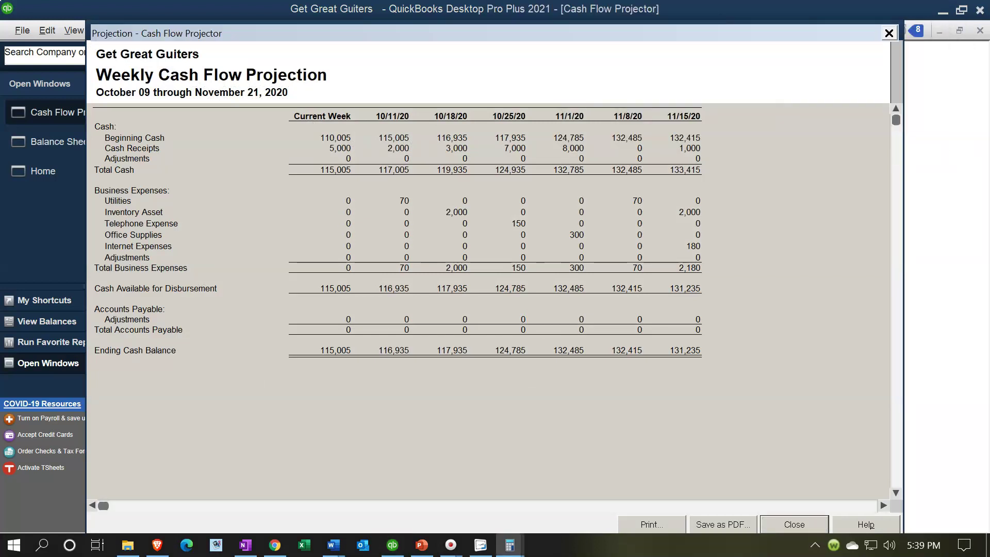